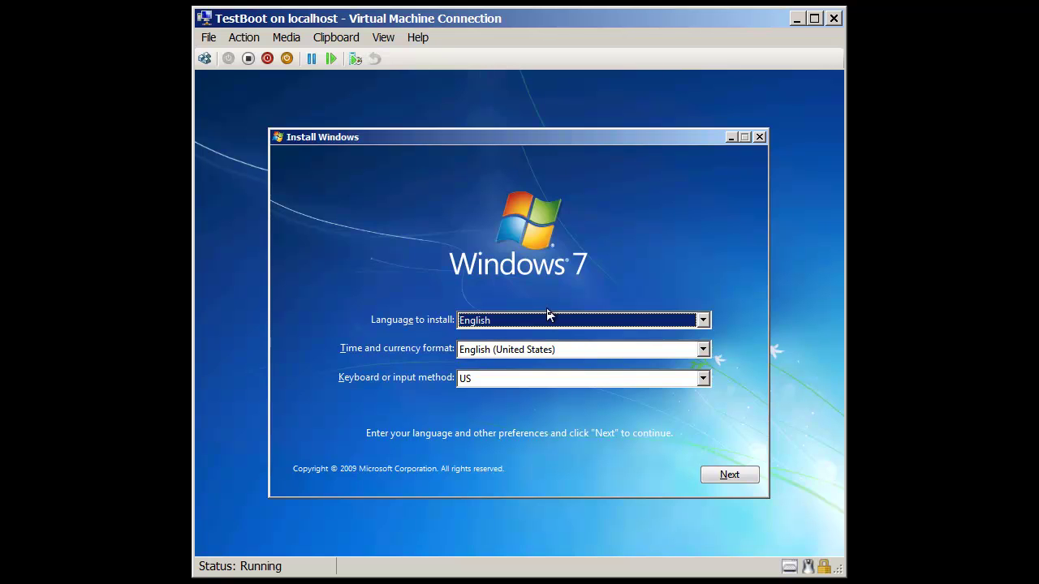
Pass the Windows 7 language page, open a command prompt over Setup, and restyle it with a blue background and larger text.
click(730, 476)
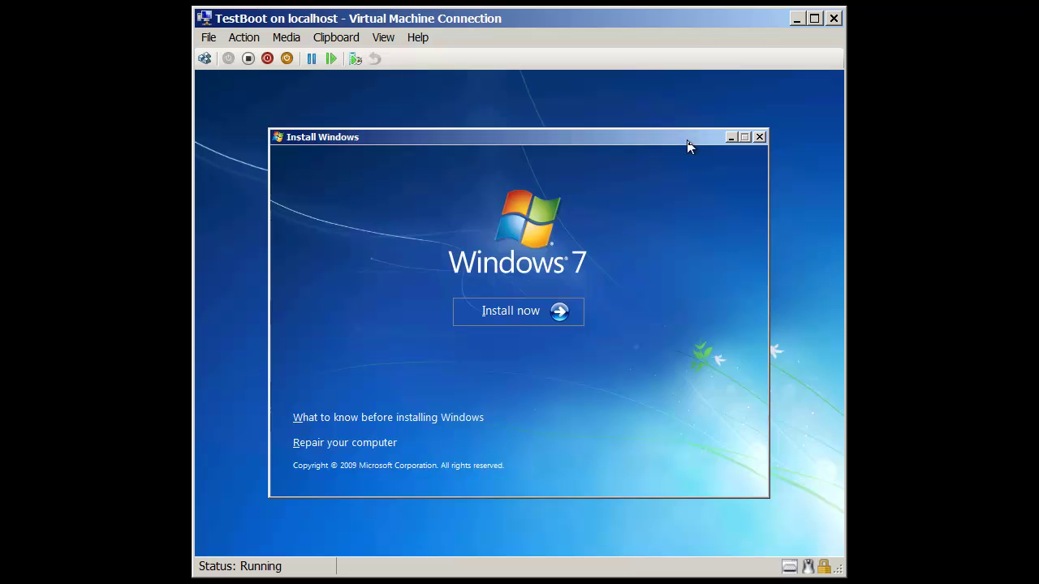
key(shift+F10)
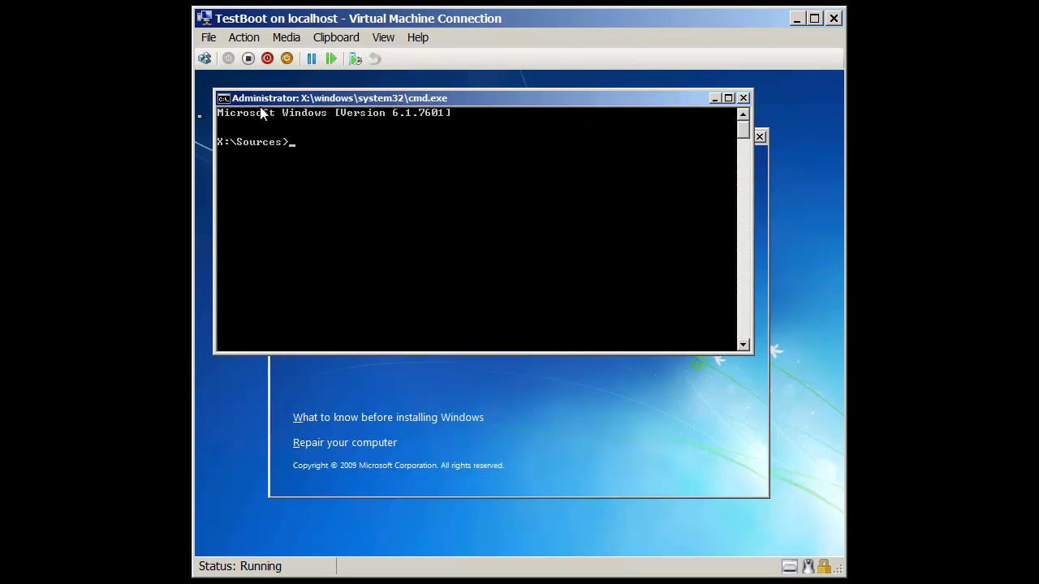
click(224, 99)
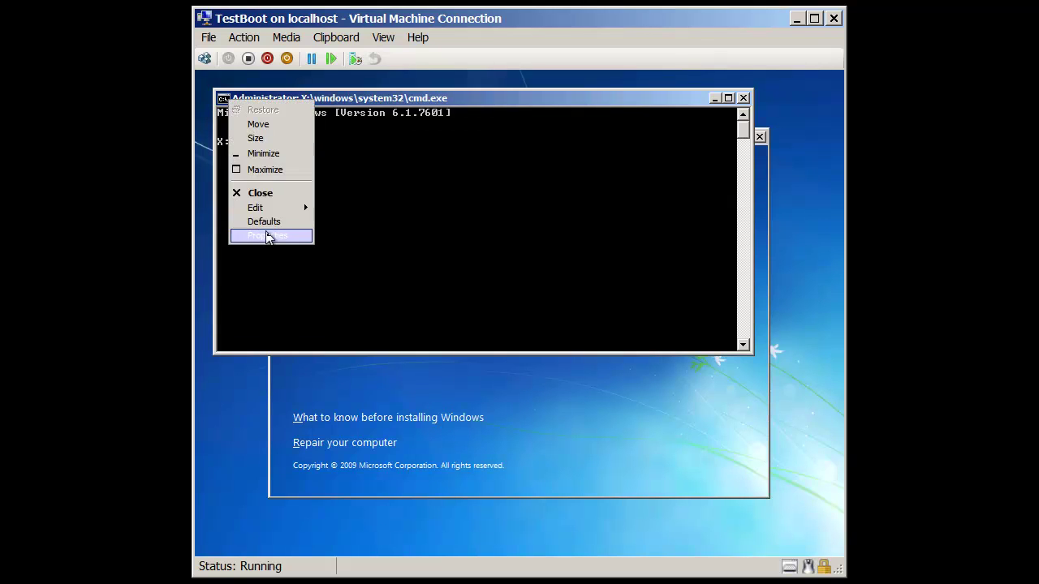
click(268, 235)
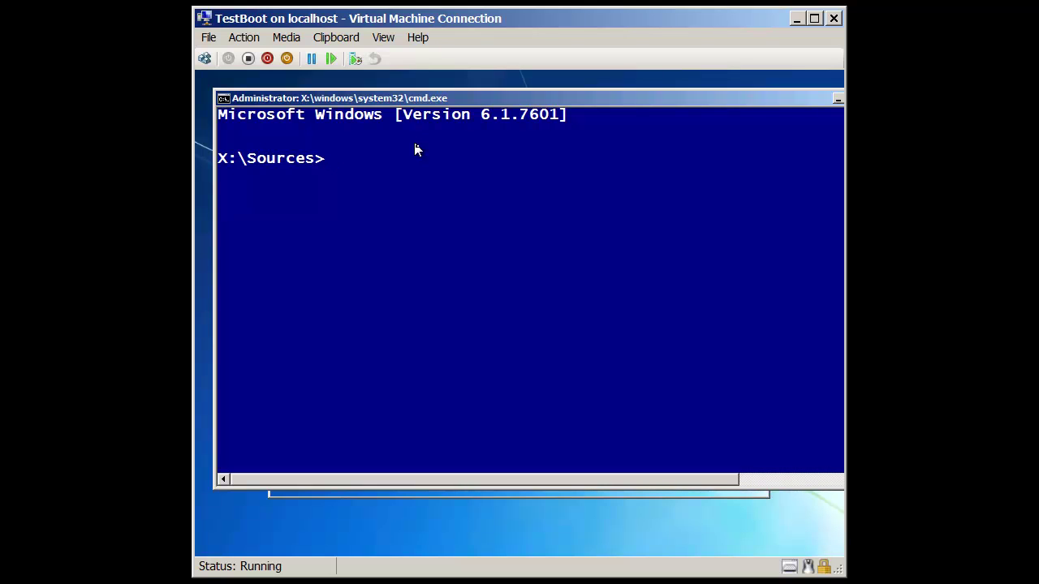
Start DiskPart at the command prompt and review its list of available commands.
text(diskpart)
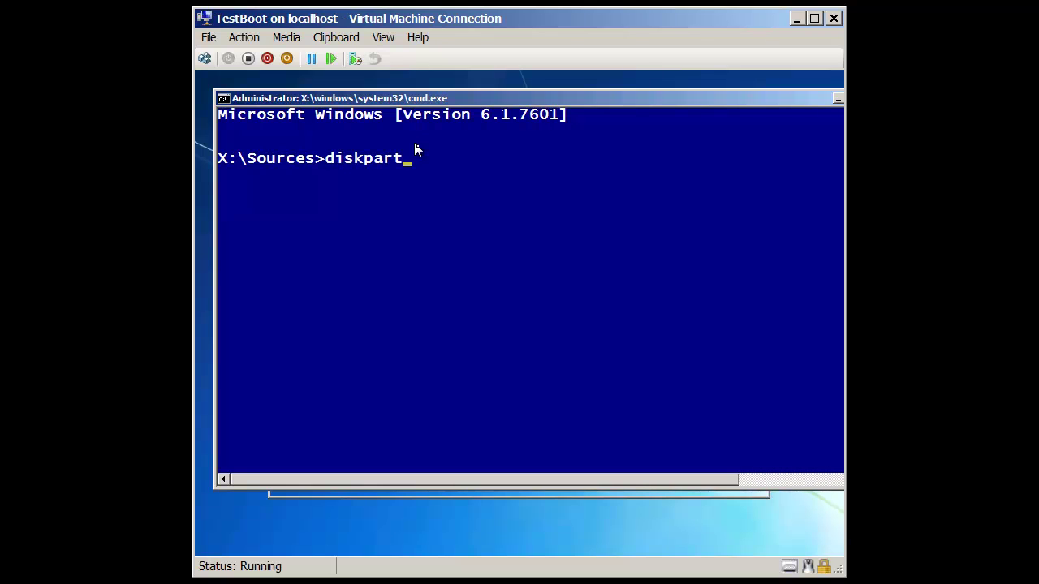
key(Return)
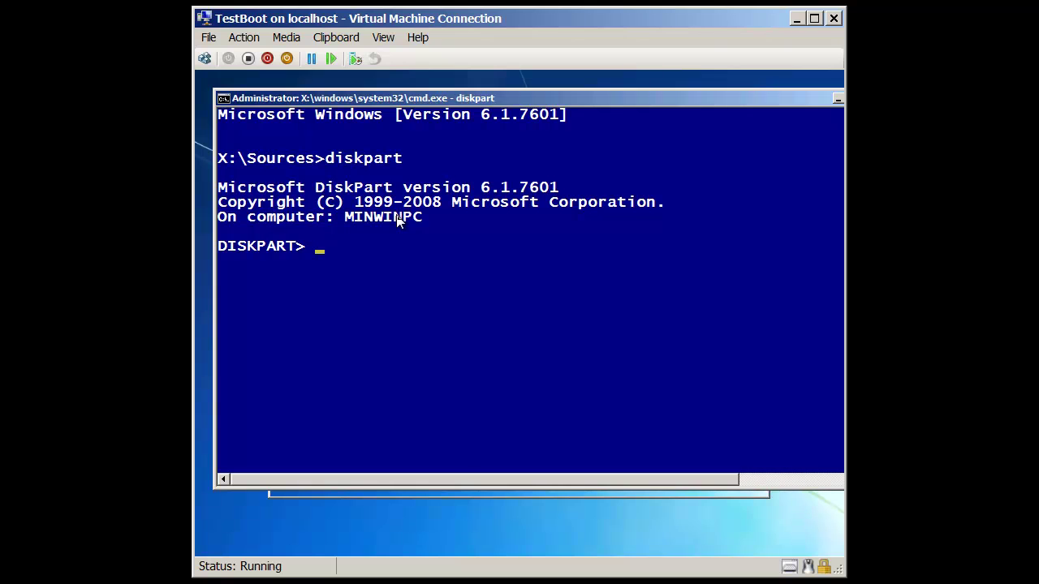
text(?)
key(Return)
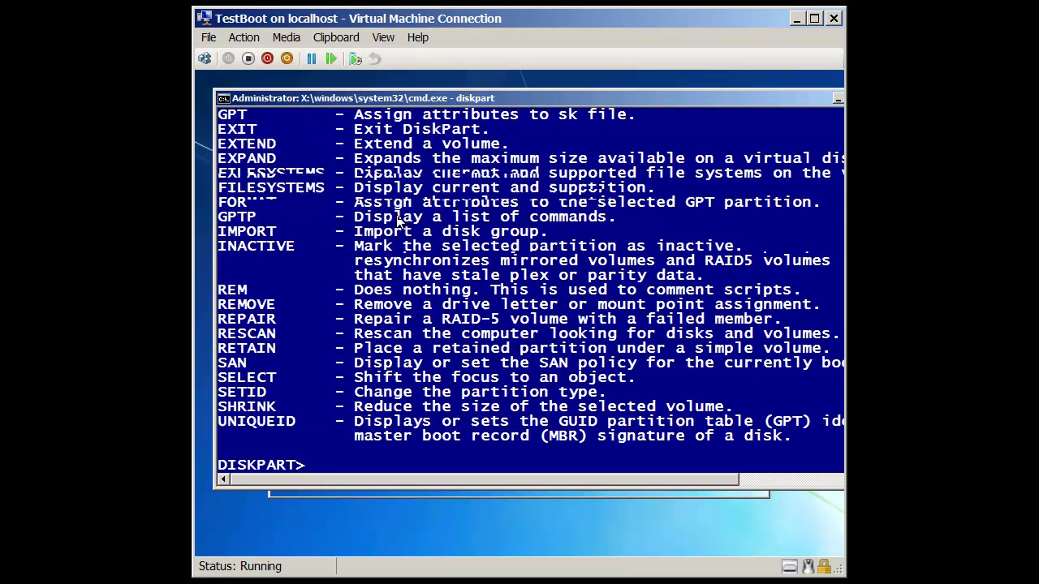
scroll(310, 249, up, 7)
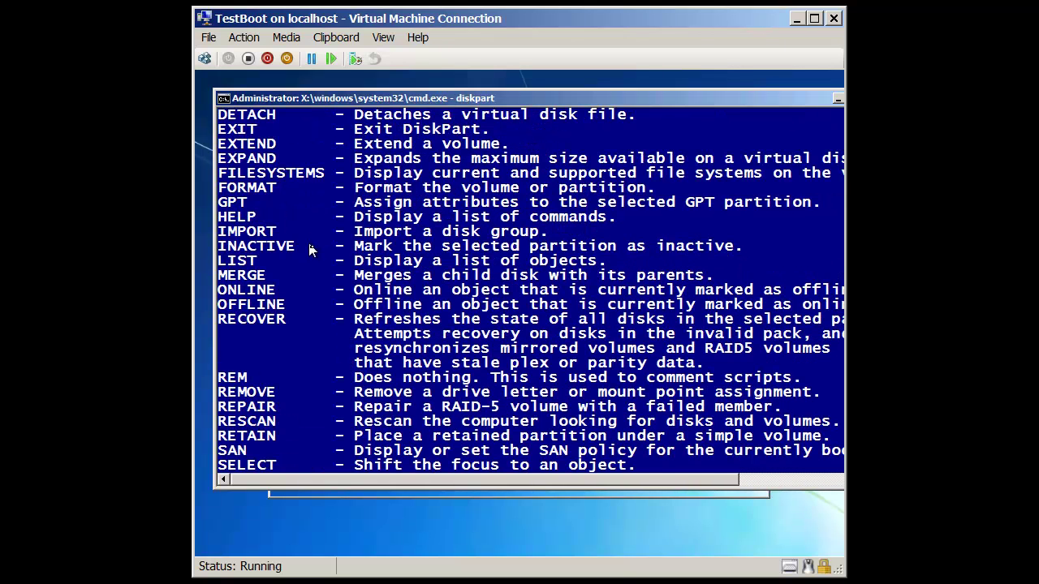
scroll(312, 248, up, 2)
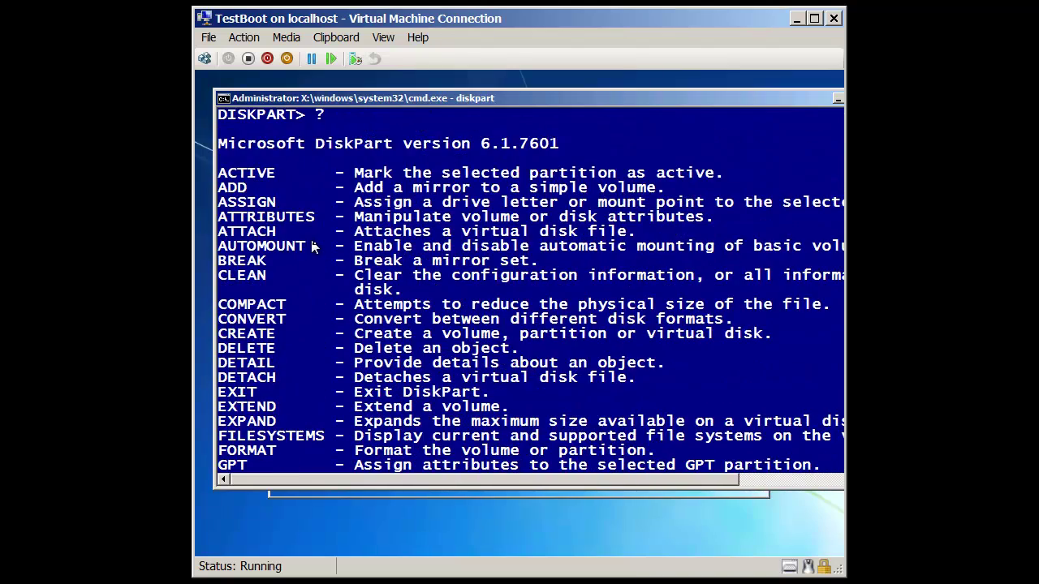
scroll(311, 248, down, 6)
scroll(312, 248, down, 5)
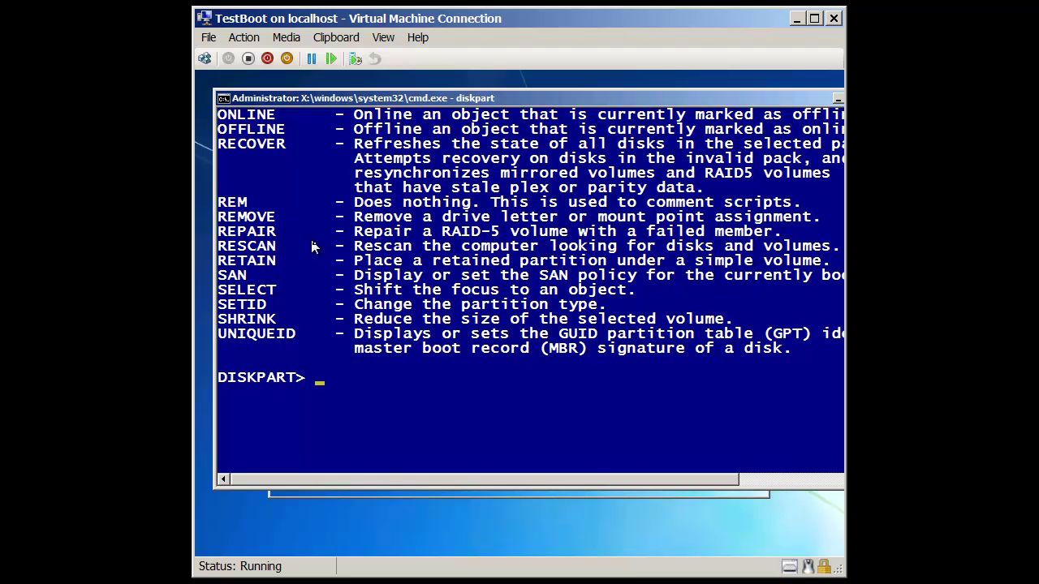
List the computer's disks in DiskPart with list disk.
text(list disk)
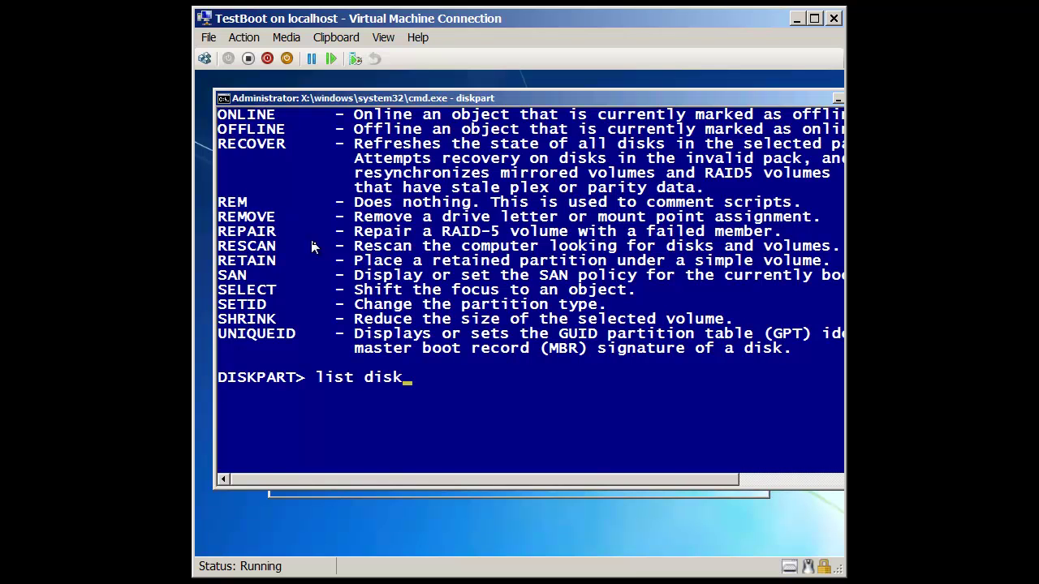
key(Return)
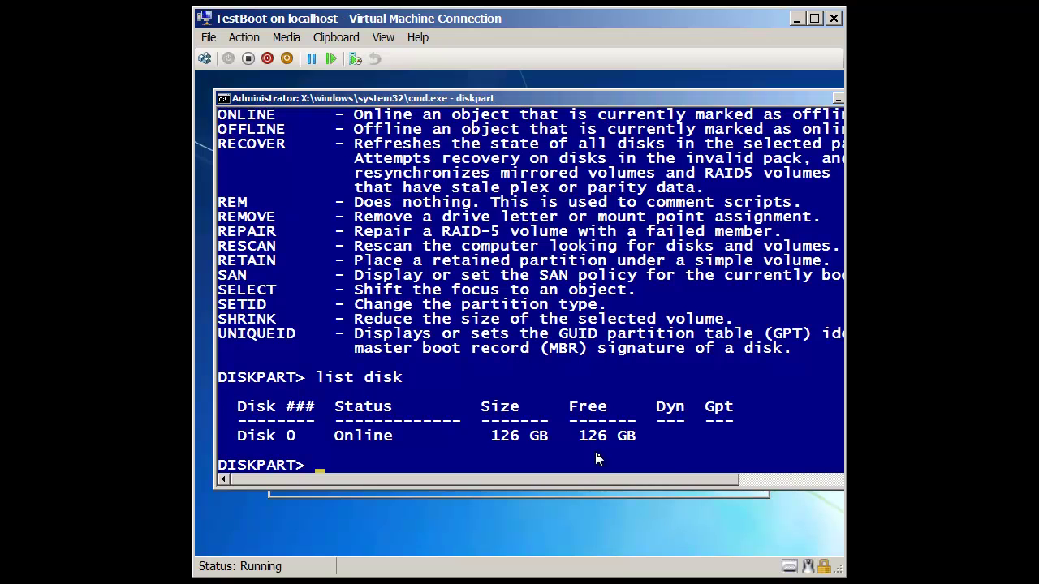
text(cls)
key(Return)
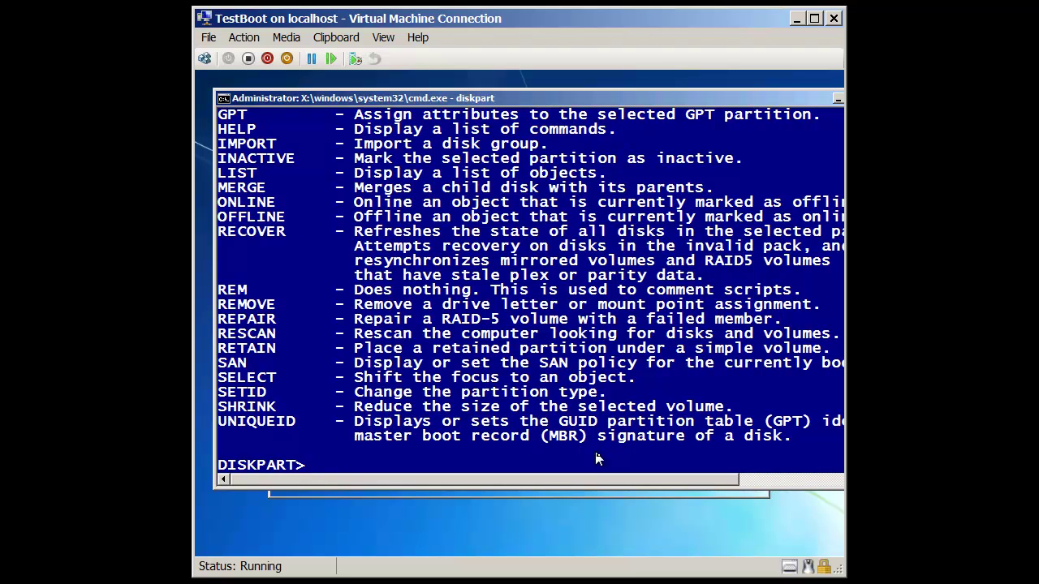
text(list disk)
key(Return)
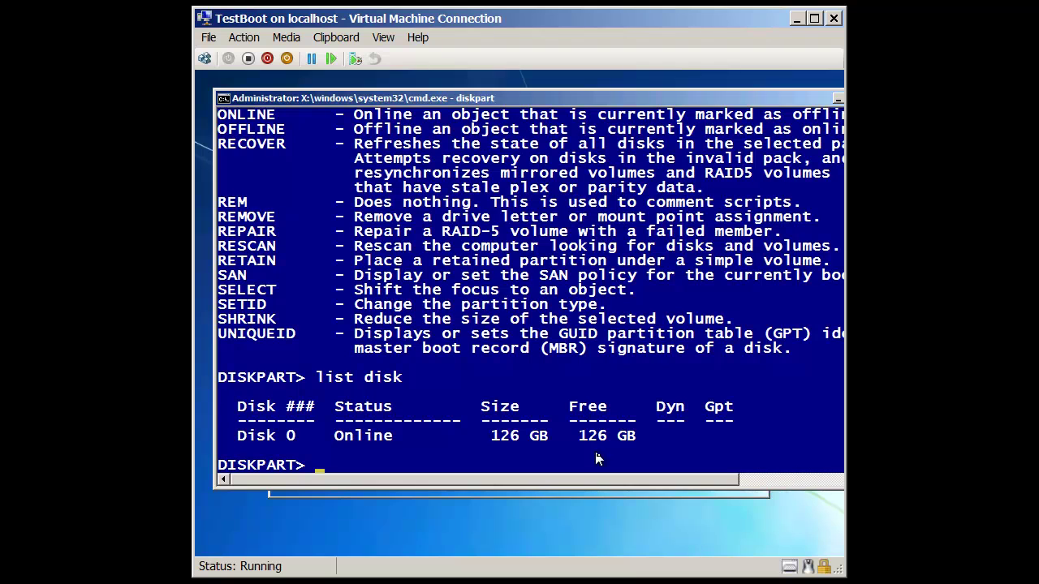
Select disk 0, check the selection in the disk list, and wipe the disk with the clean command.
text(select disk 0)
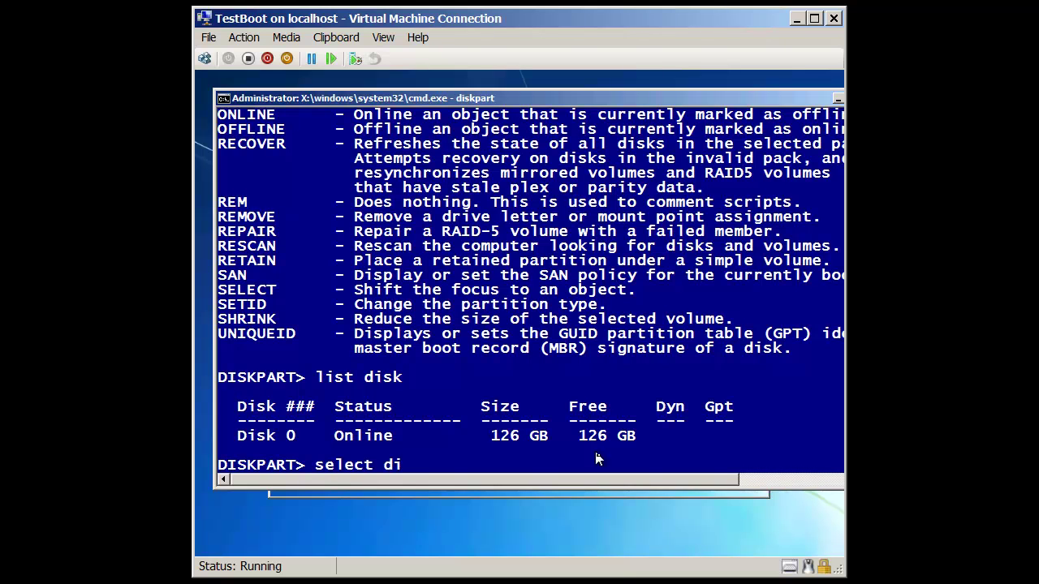
key(Return)
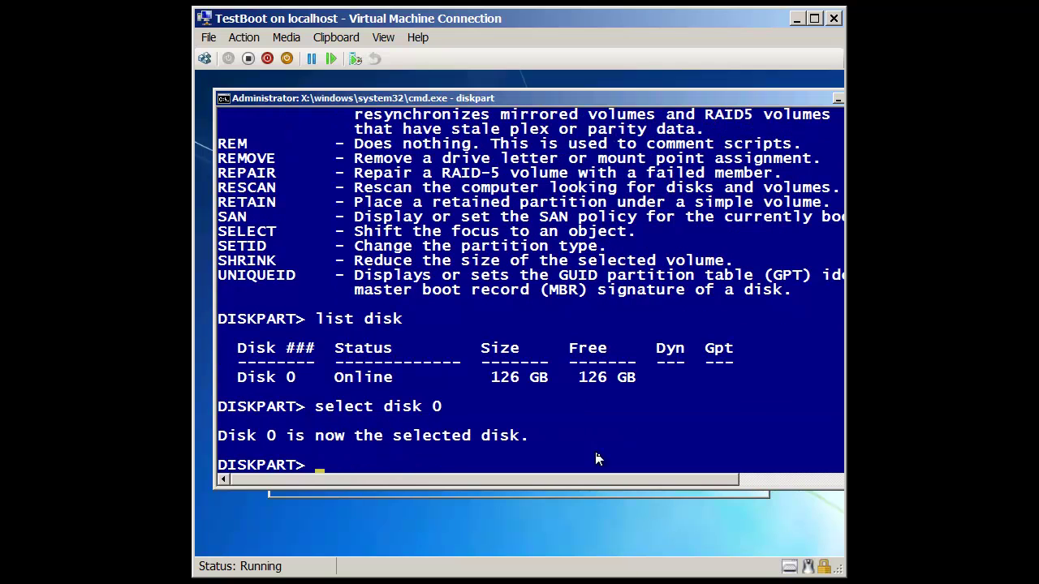
text(list disk)
key(Return)
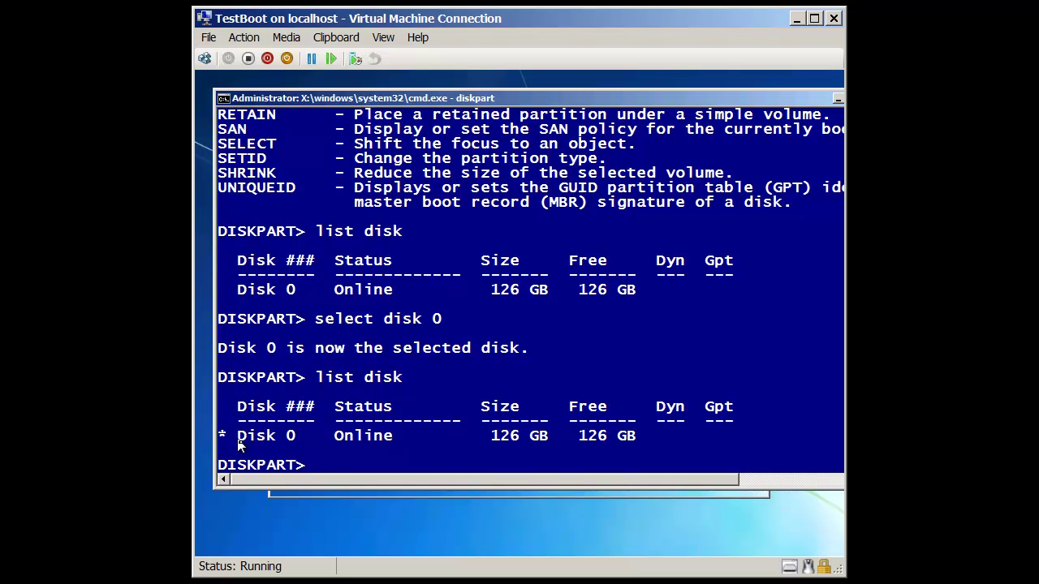
text(clean)
key(Return)
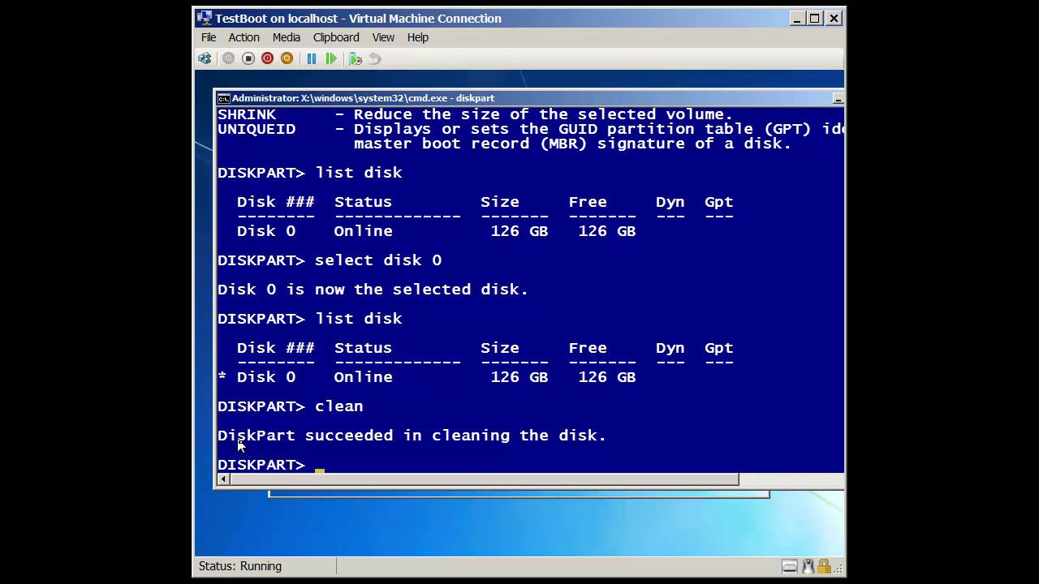
Create a primary partition on the cleaned disk using the abbreviated command cre part pri.
text(create partition)
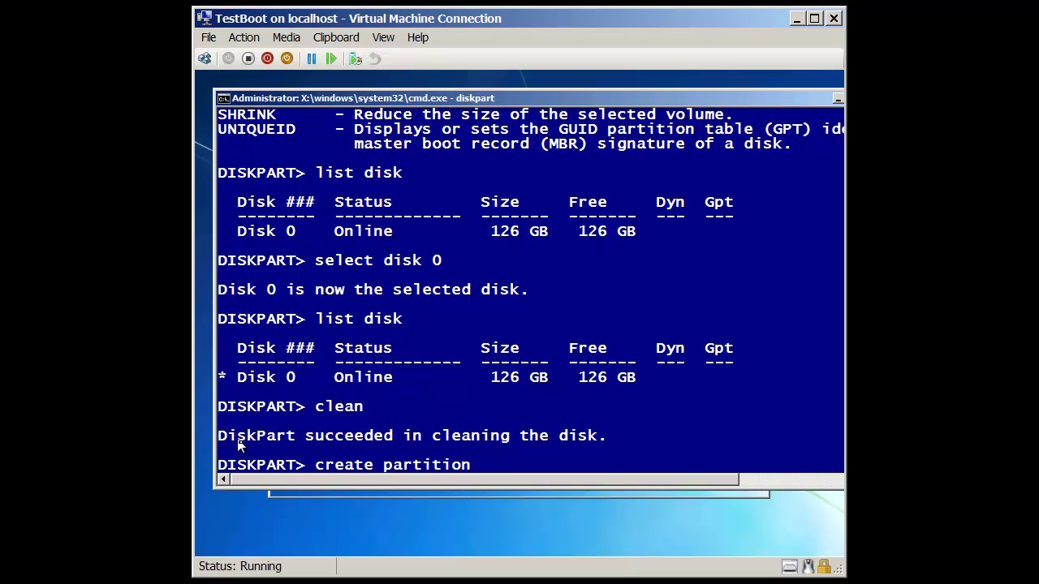
text( prima)
key(BackSpace)
text(ary)
key(BackSpace)
key(BackSpace)
key(BackSpace)
key(BackSpace)
key(BackSpace)
key(BackSpace)
key(BackSpace)
key(BackSpace)
key(BackSpace)
key(BackSpace)
key(BackSpace)
key(BackSpace)
key(BackSpace)
key(BackSpace)
key(BackSpace)
key(BackSpace)
key(BackSpace)
key(BackSpace)
key(BackSpace)
key(BackSpace)
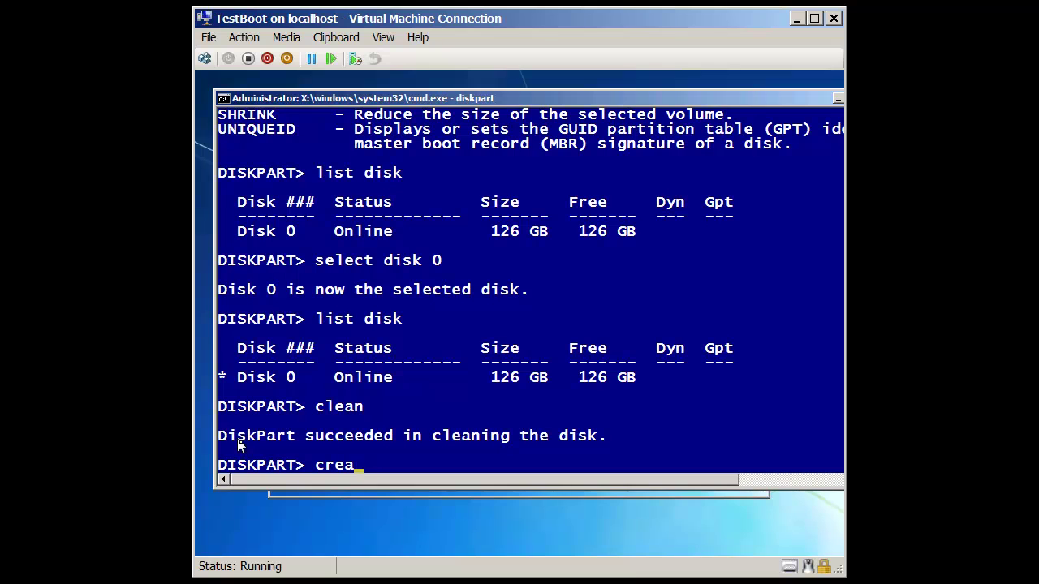
key(BackSpace)
text(part pri)
key(Return)
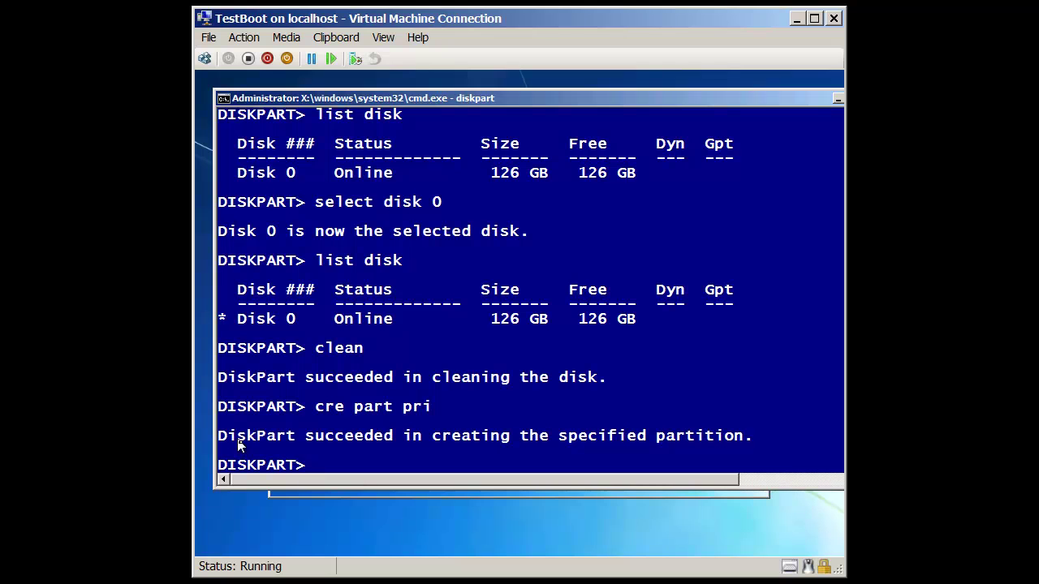
List the disks and the volumes to check the newly created partition.
text(list disk)
key(Return)
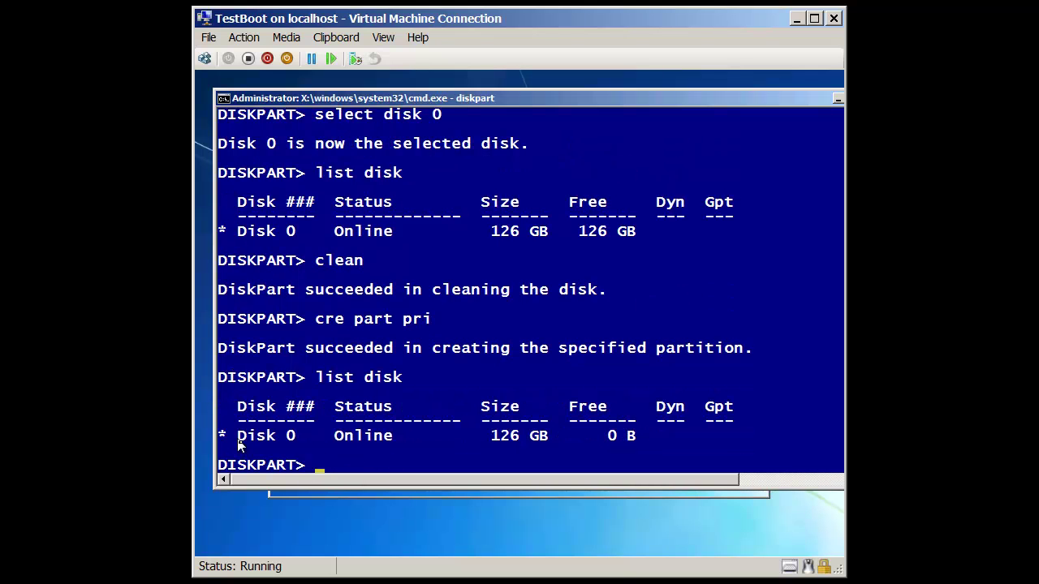
text(list vol)
key(Return)
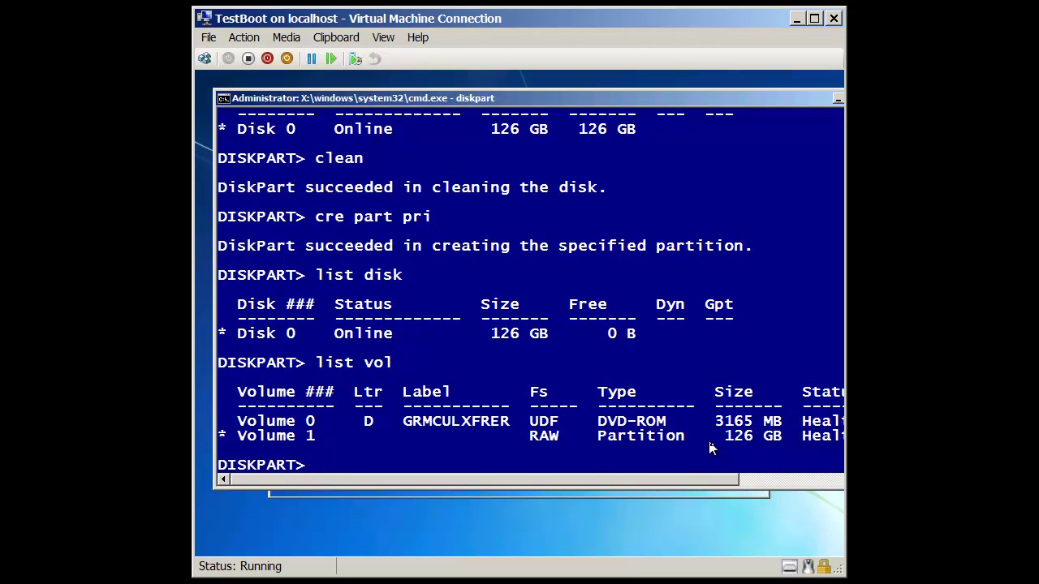
Quick-format the new partition as NTFS with format fs=ntfs quick.
text(format fs)
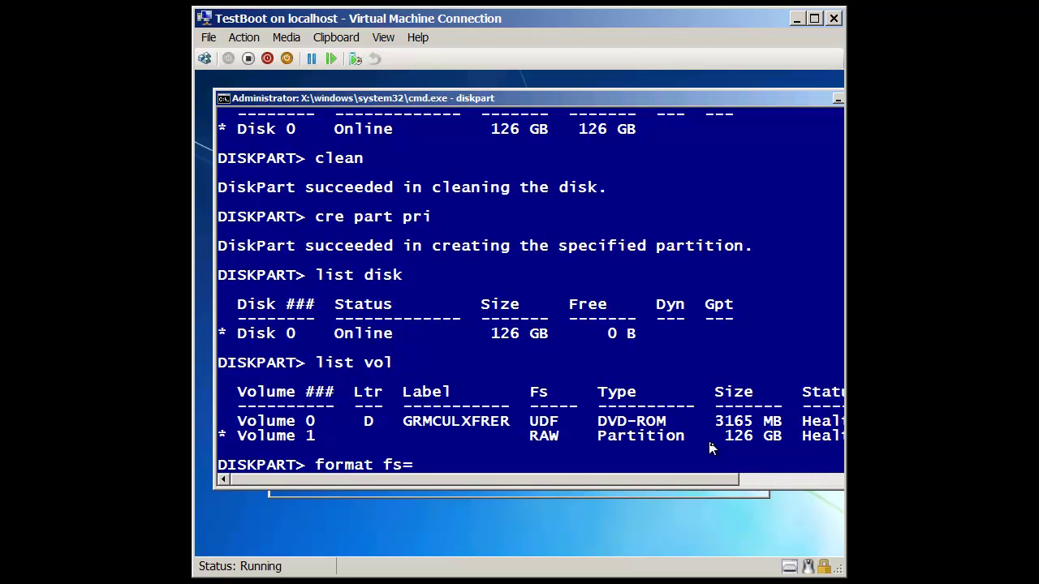
text(=ntfs quick)
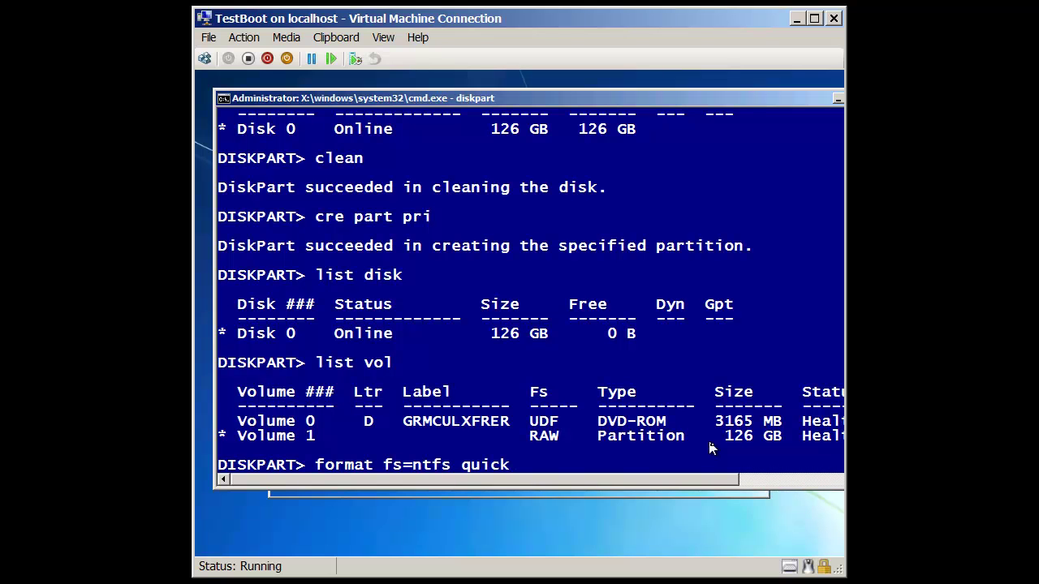
key(Return)
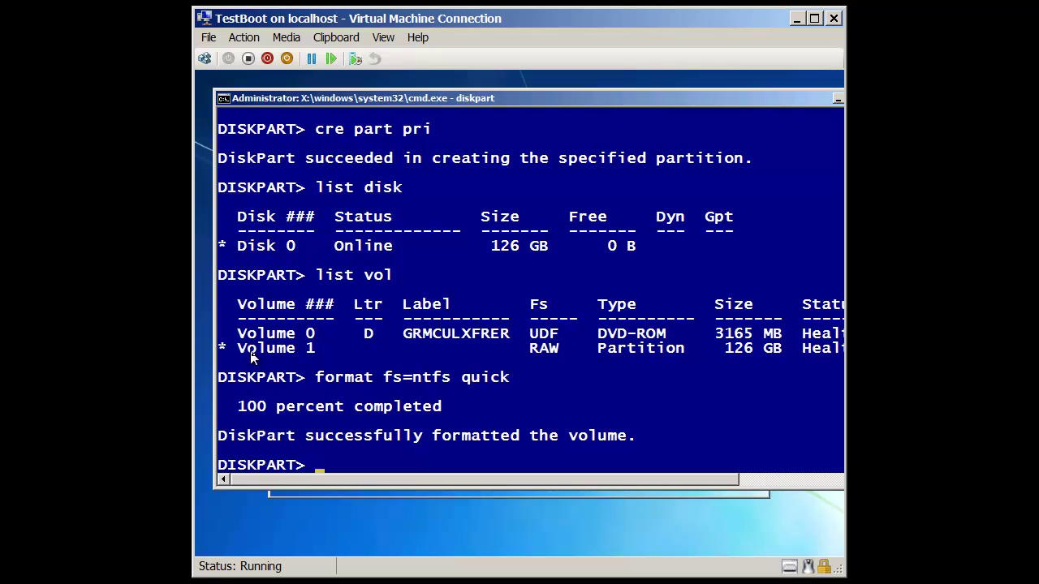
Assign a drive letter to the formatted volume and check it in the volume list.
text(assign)
key(Return)
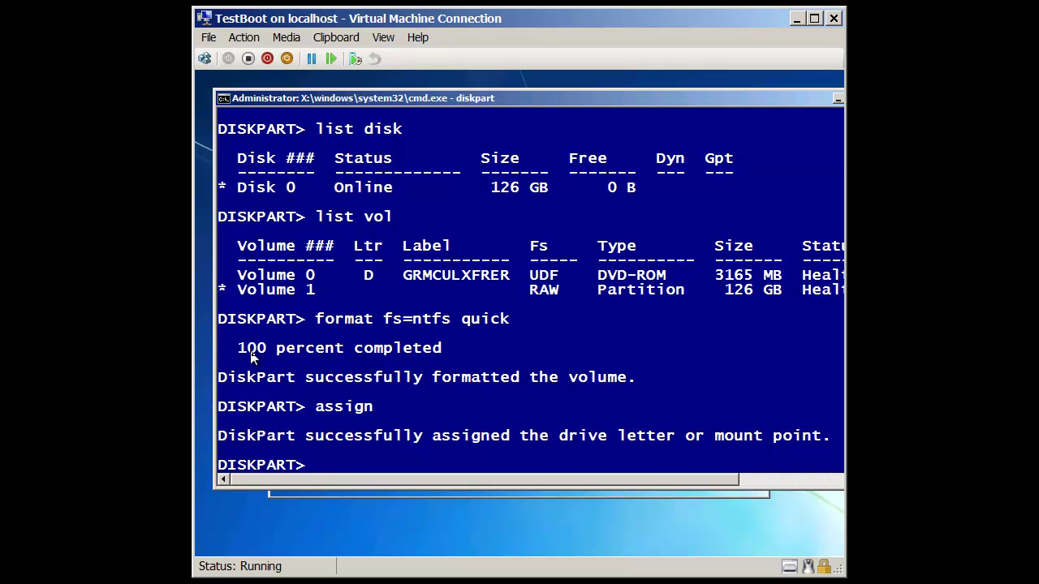
text(list vol)
key(Return)
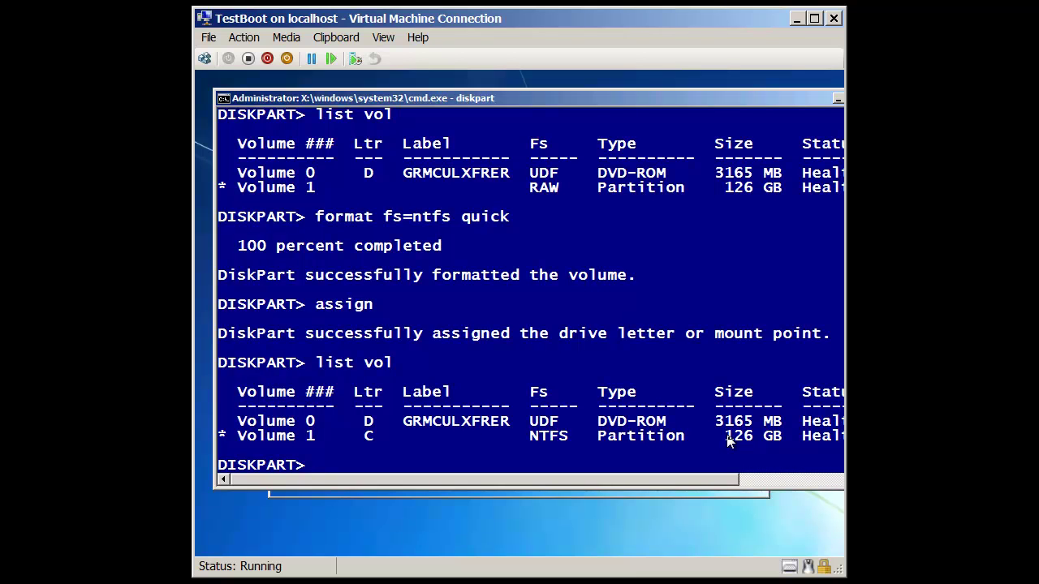
Create an expandable virtual disk with create vdisk file=c:\win7sp1.vhd maximum=200000 type=expandable.
text(create vidks)
key(BackSpace)
key(BackSpace)
key(BackSpace)
key(BackSpace)
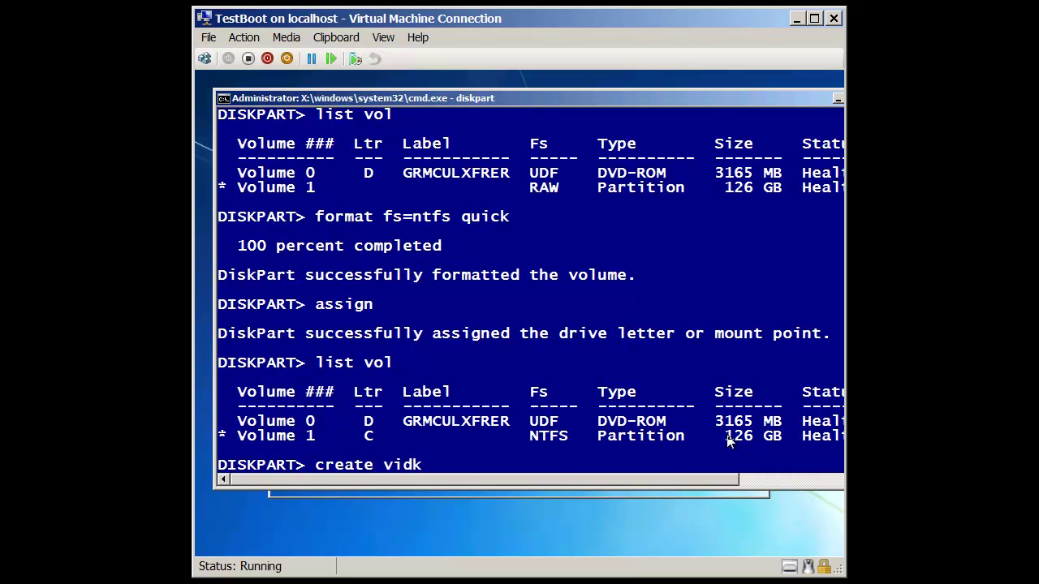
text(disk file)
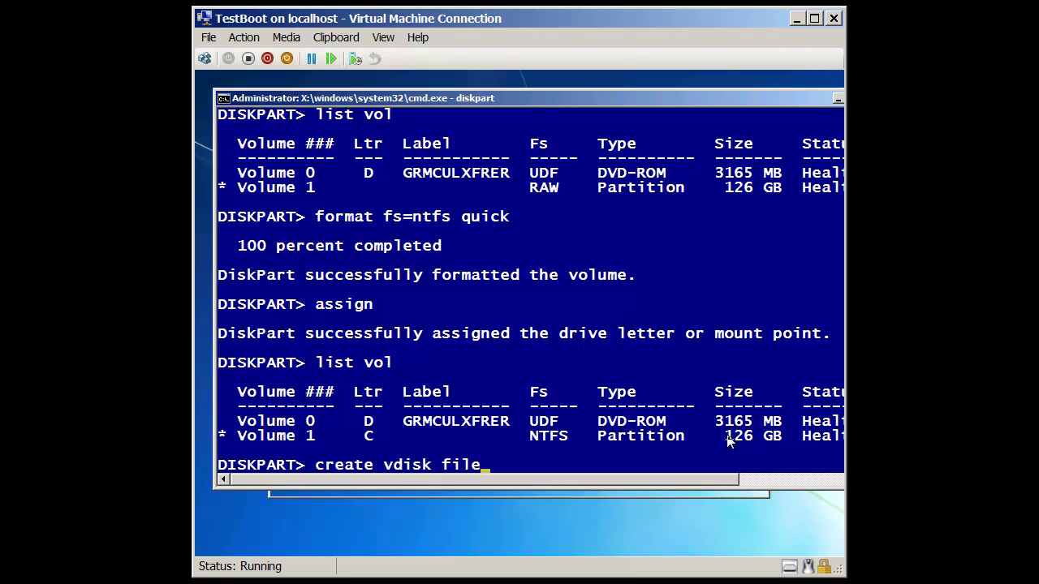
text(=c:\win7sp1)
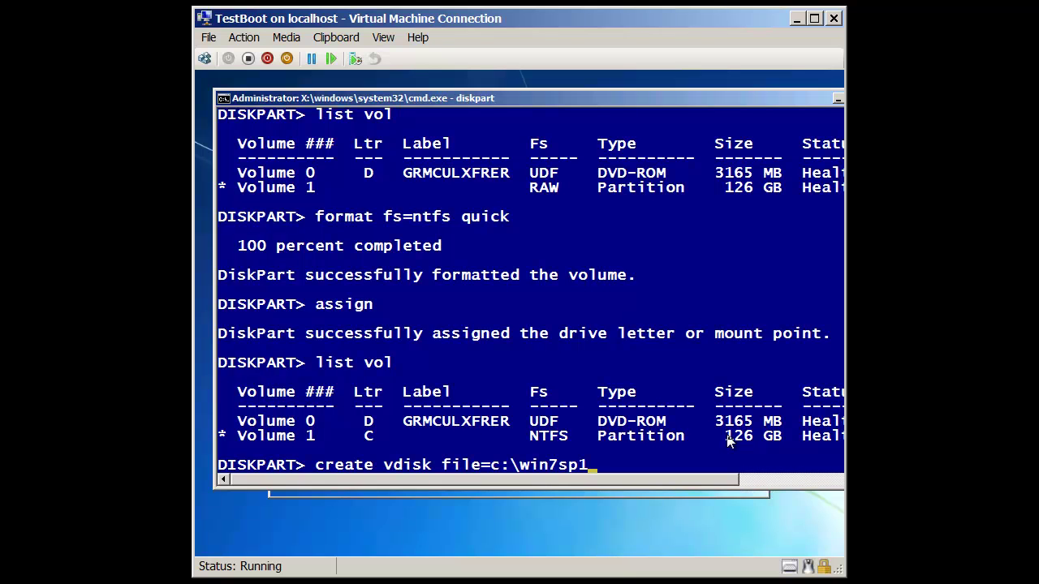
text(.vhd)
text(maxiu)
key(BackSpace)
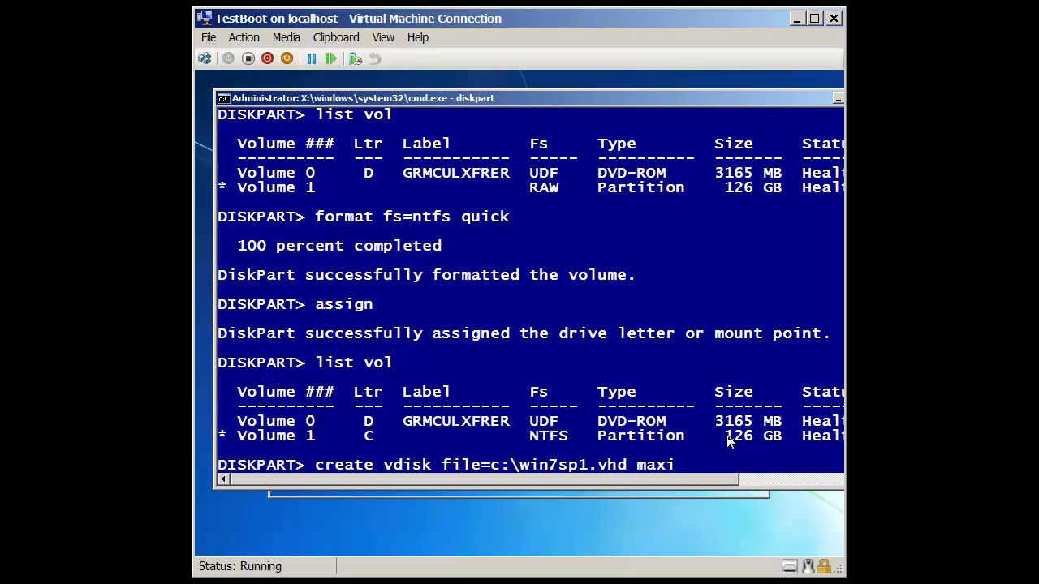
text(mum=2000)
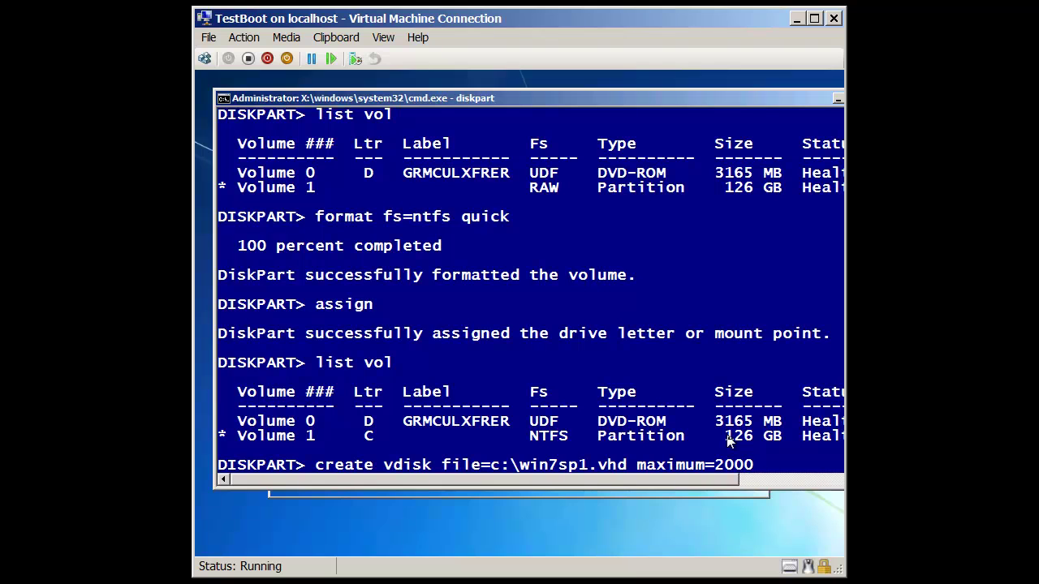
text(0)
text(0)
text( ty)
text(expandba)
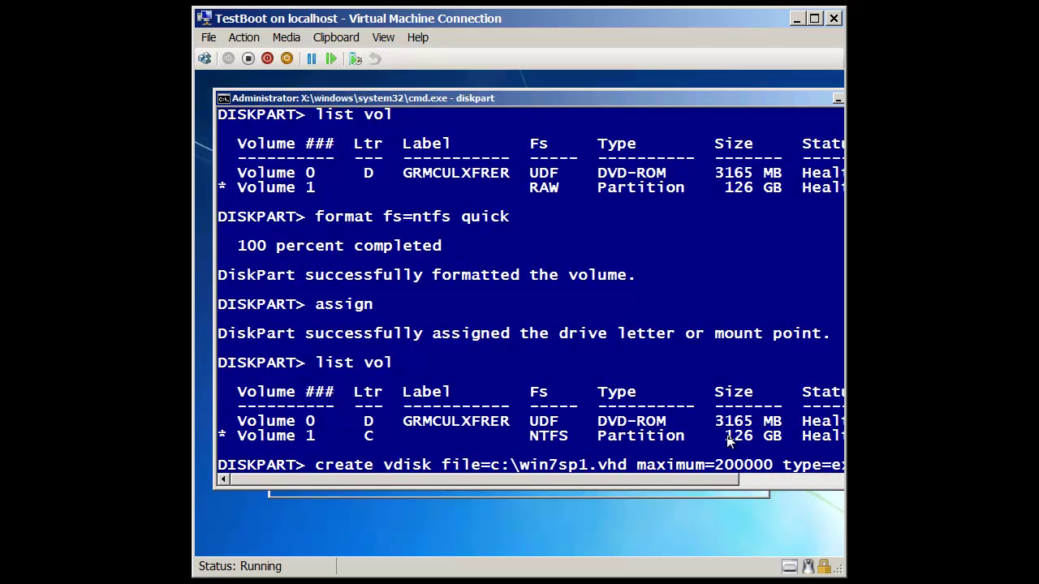
key(BackSpace)
key(BackSpace)
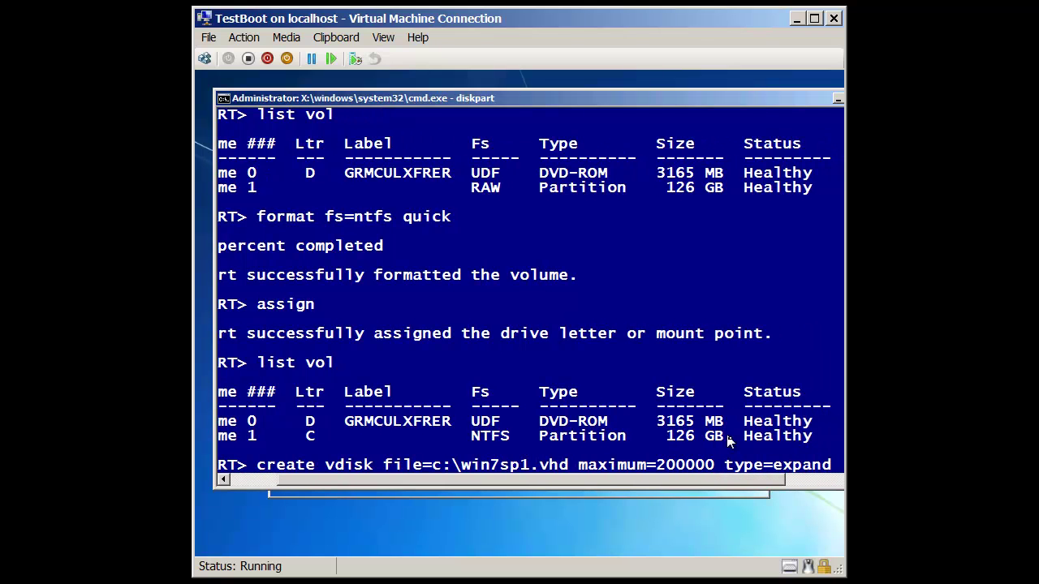
text(able)
key(Return)
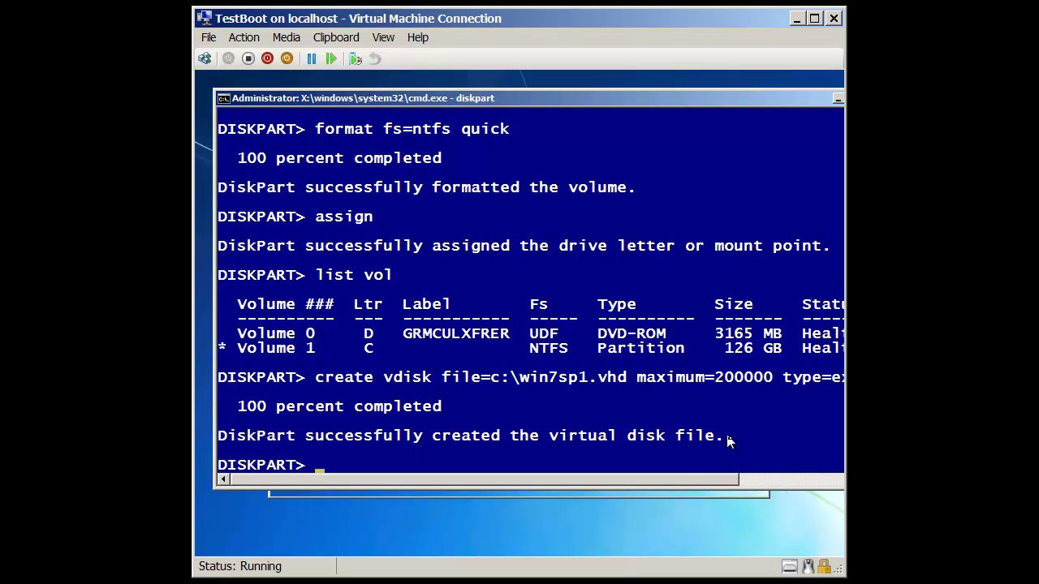
Select the virtual disk file c:\win7sp1.vhd and attach it with attach vdisk.
text(se)
text(lect)
text( vdi)
key(BackSpace)
text(disk)
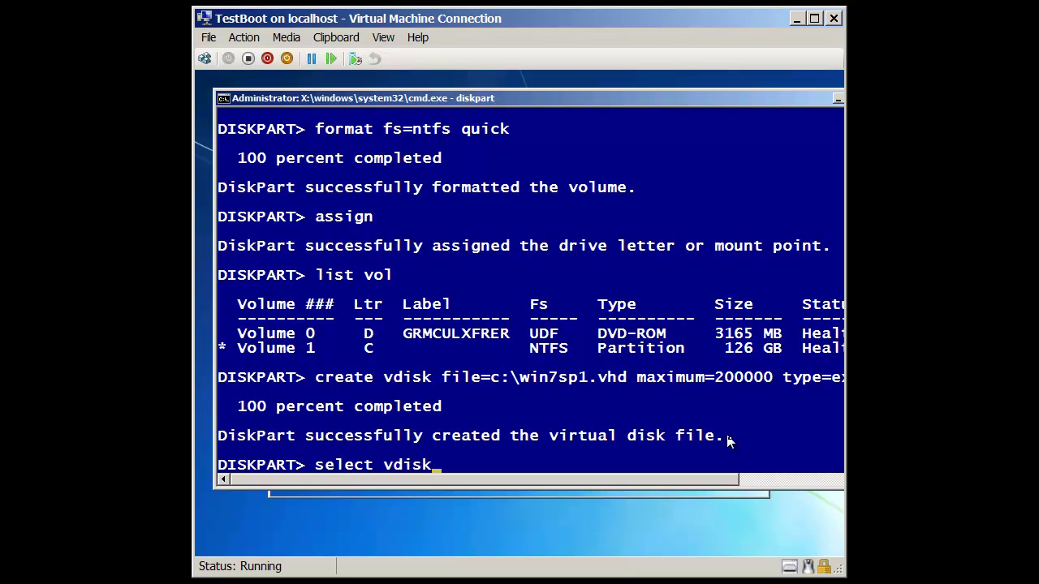
text( file=c:\win7)
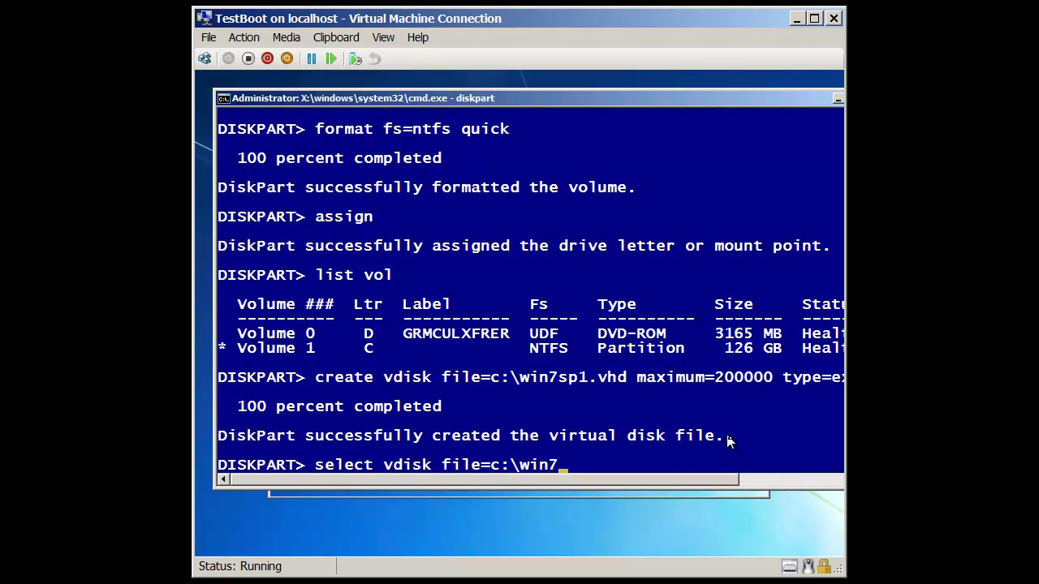
text(sp1.vhd)
key(Return)
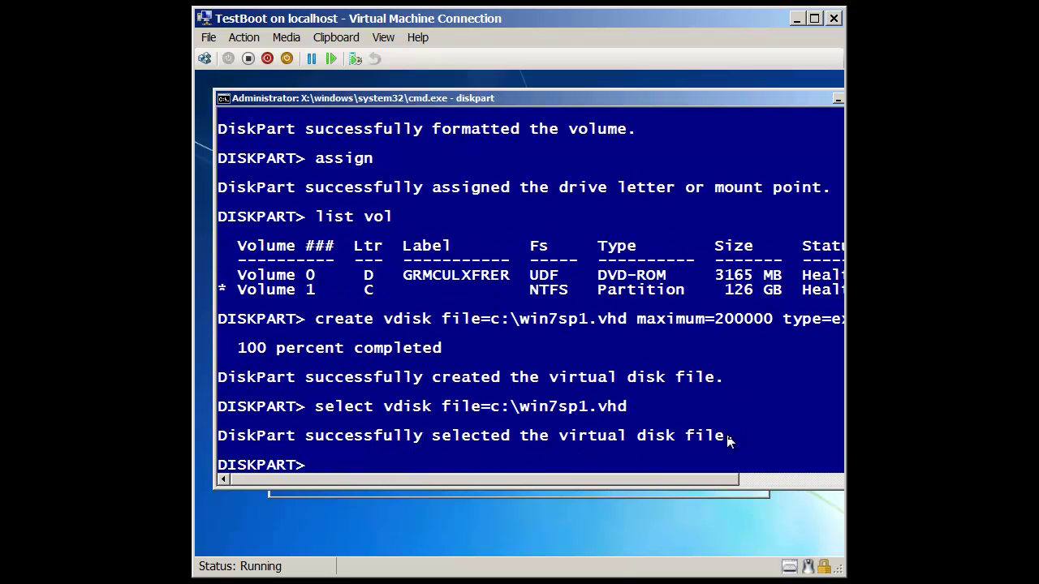
text(attach vdis)
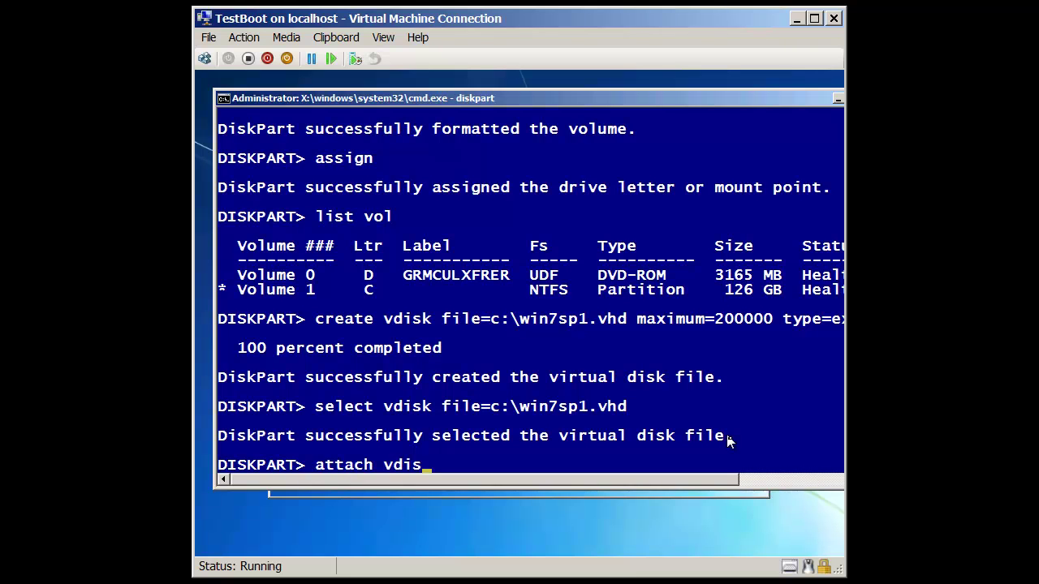
text(k)
key(Return)
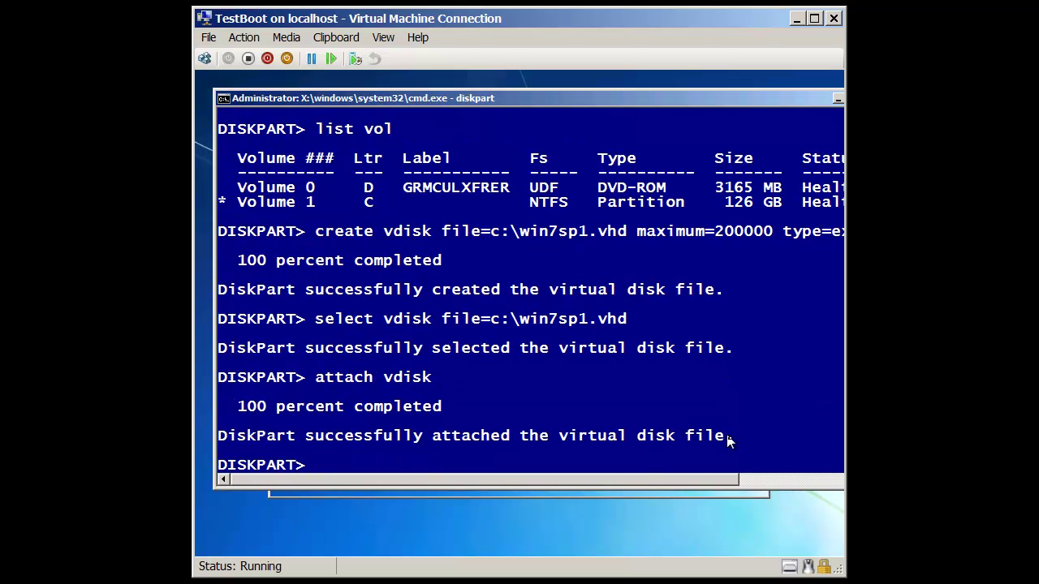
Create a primary partition on the attached virtual disk using the abbreviated command cre part pri.
scroll(550, 253, up, 4)
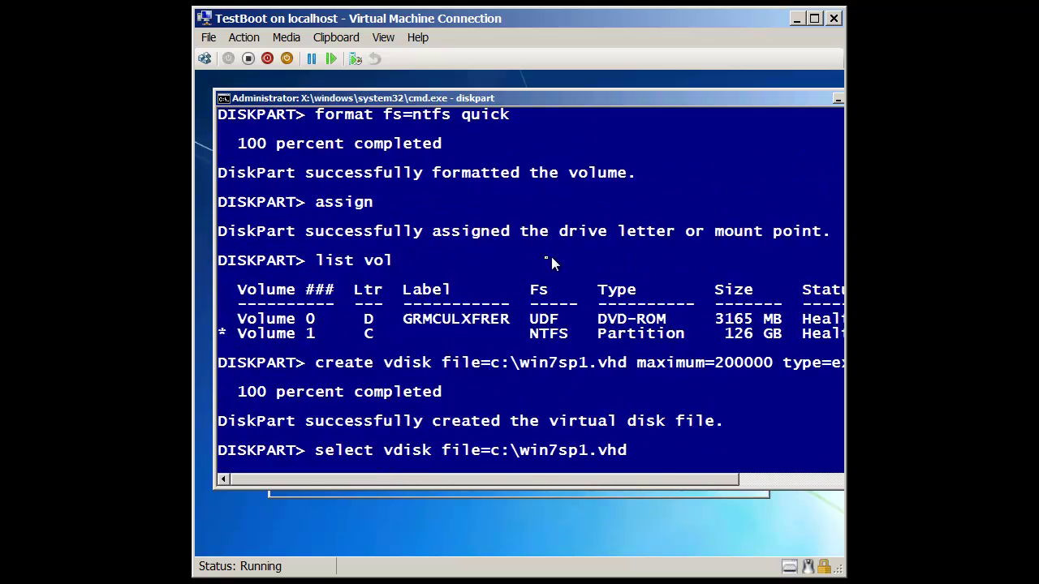
scroll(373, 244, up, 8)
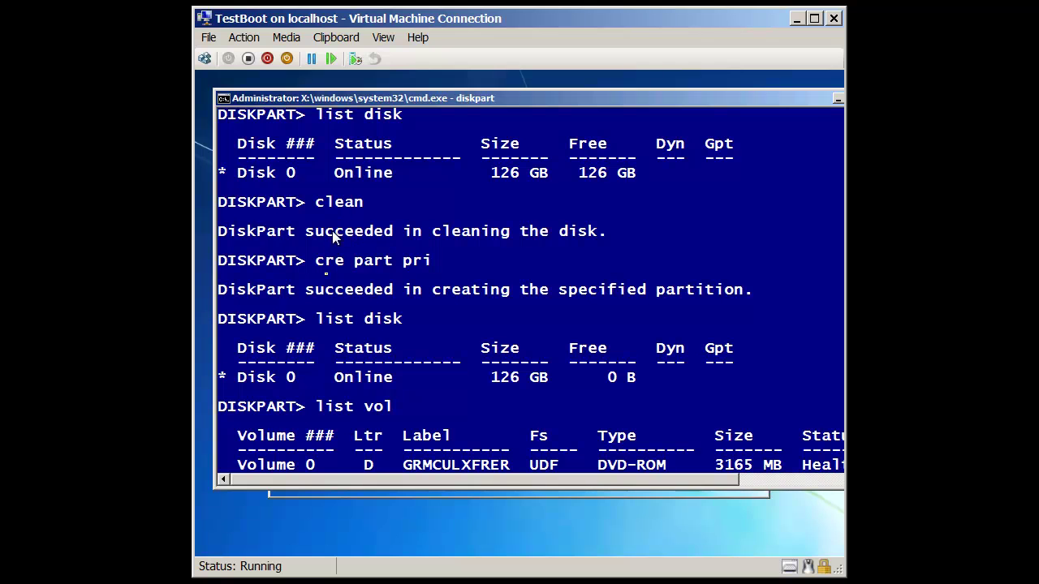
scroll(430, 270, down, 14)
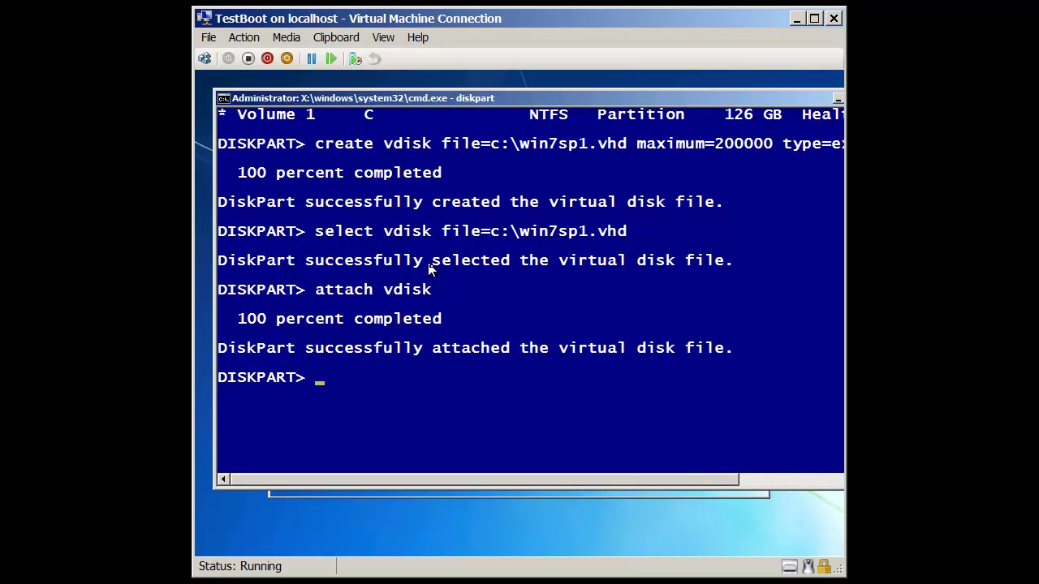
text(cre part pri)
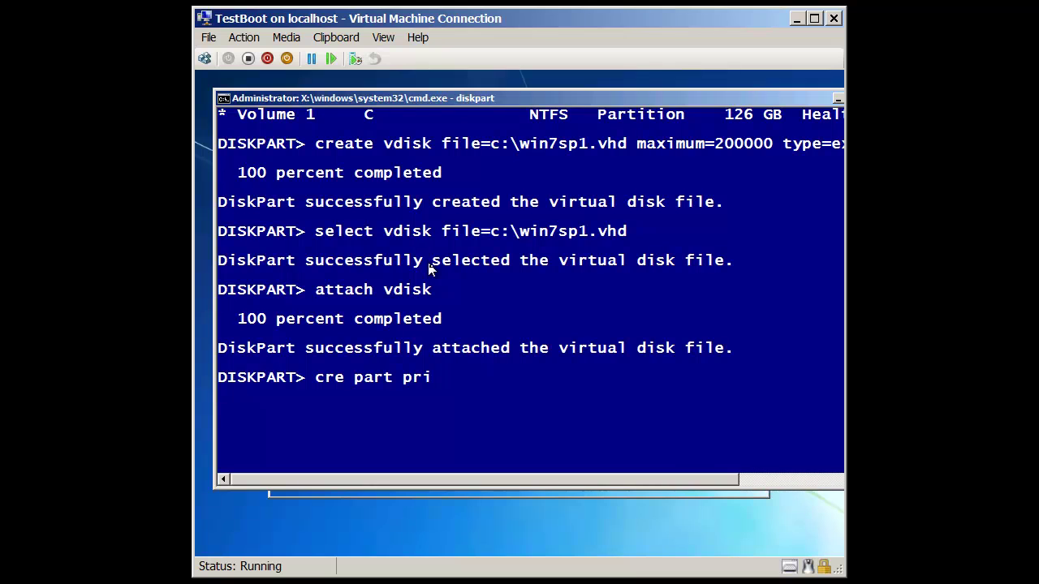
key(Return)
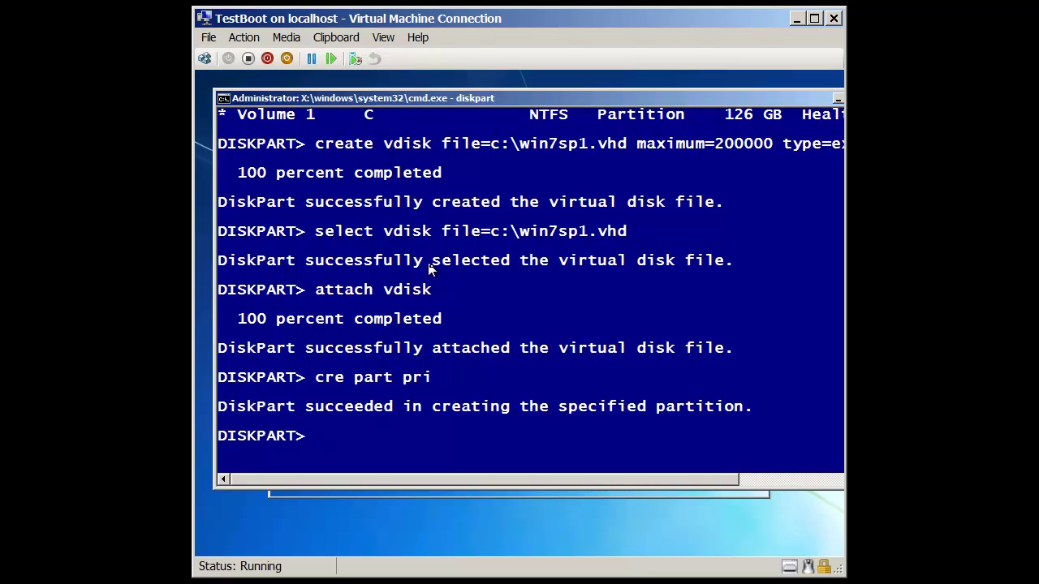
Quick-format the virtual disk's new partition as NTFS with format fs=ntfs quick.
text(format fs=n)
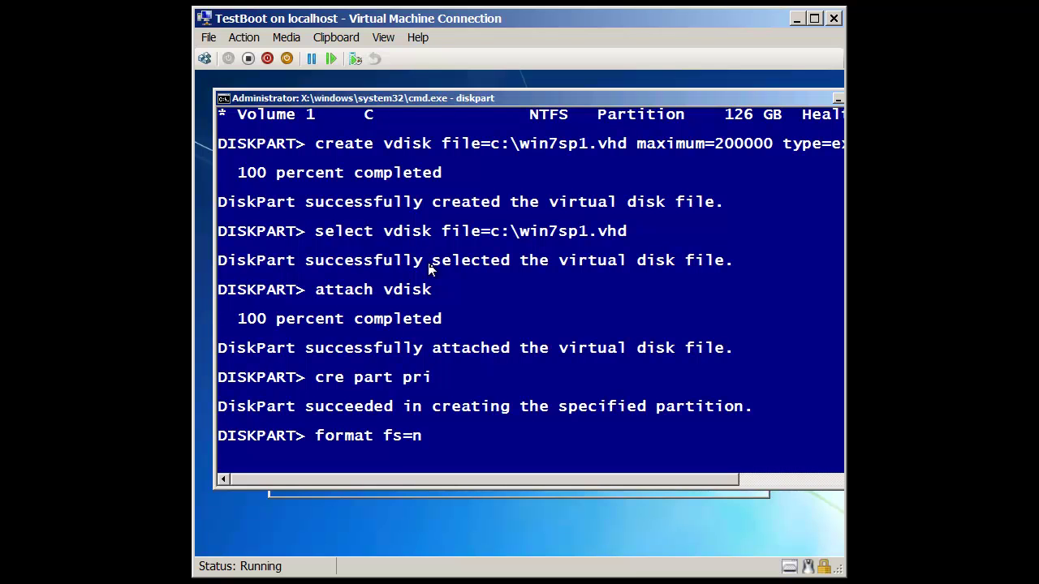
text(tfs)
text( quikc)
key(BackSpace)
key(BackSpace)
text(ck)
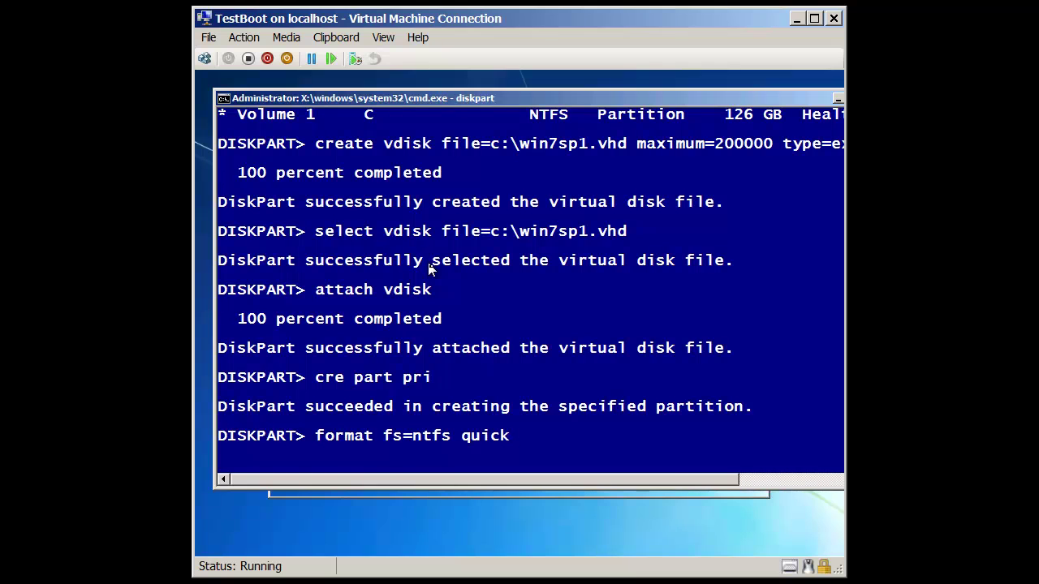
key(Return)
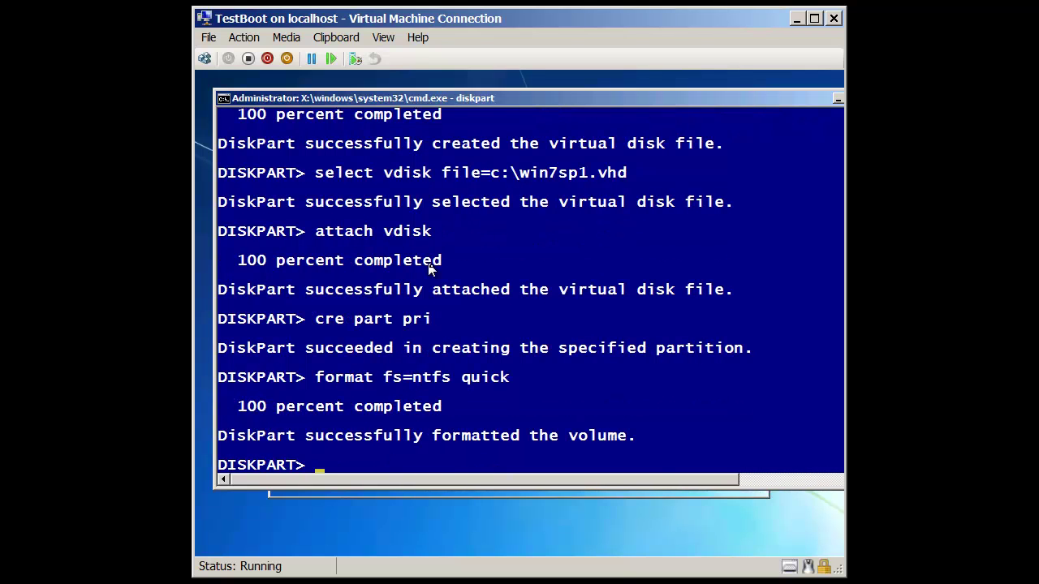
Assign drive letter V to the virtual disk's volume with assign letter=v: and check it in the volume list.
text(assign letter)
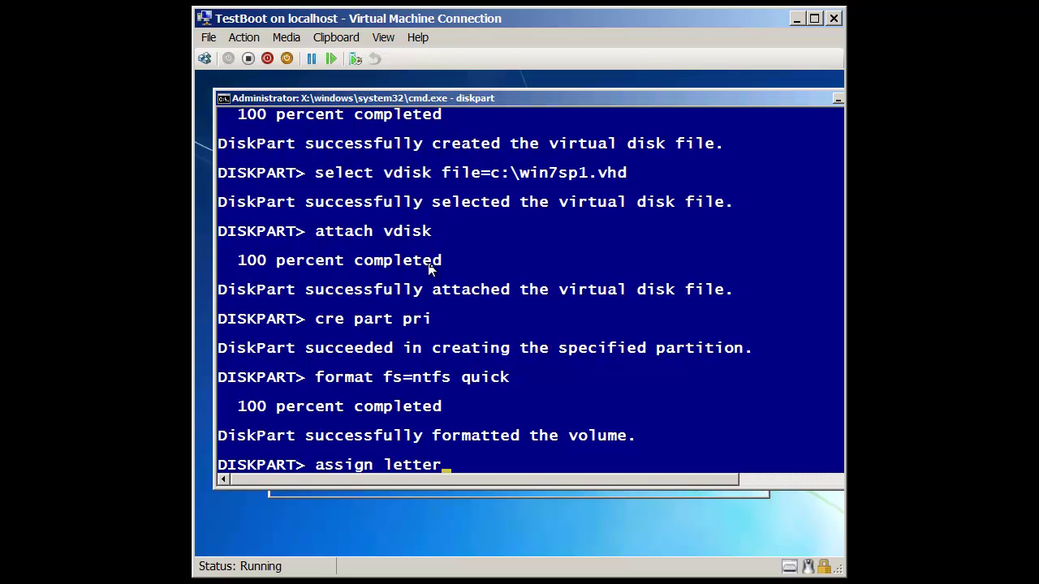
text( v)
key(BackSpace)
key(BackSpace)
text(v)
key(Return)
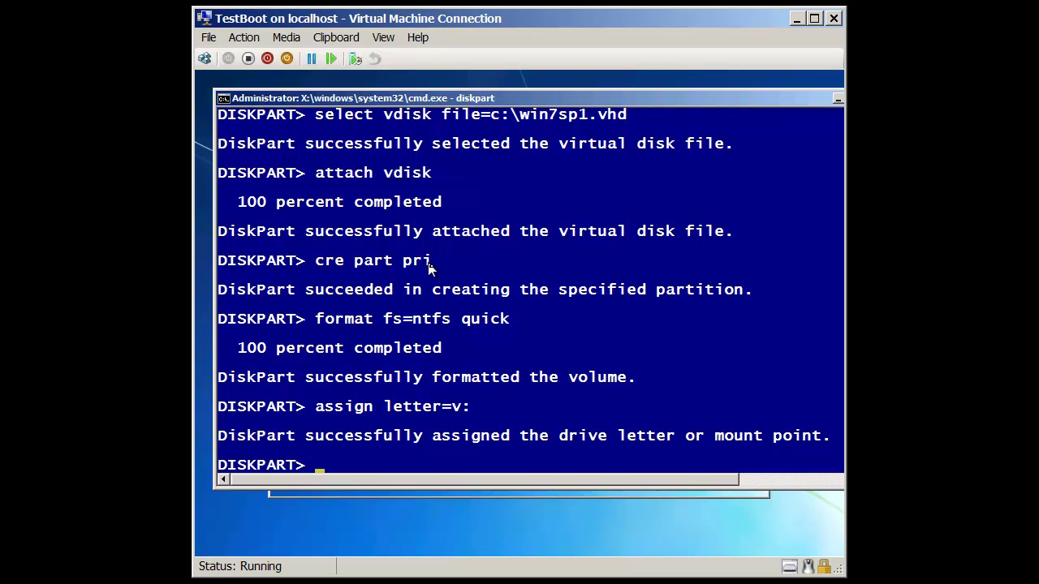
text(list vol)
key(Return)
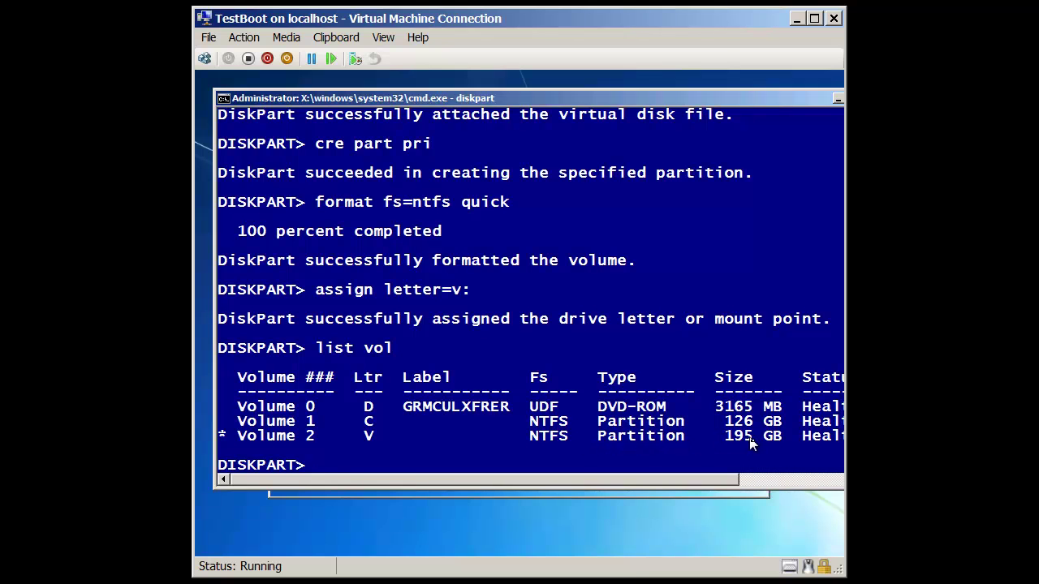
Exit DiskPart and close the command prompt to return to the Install Windows screen.
drag(738, 104, 721, 112)
text(exit)
key(Return)
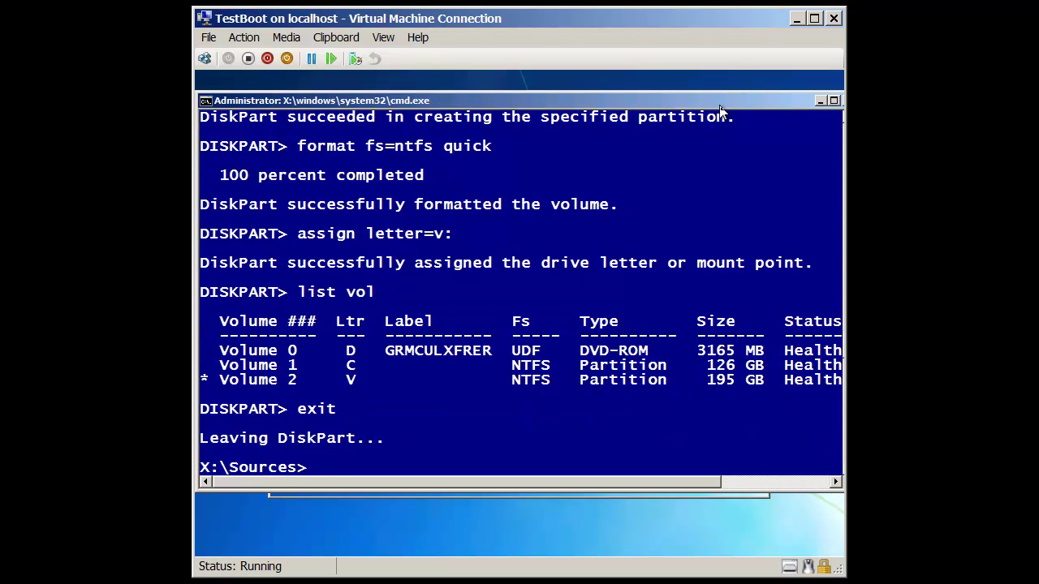
text(exit)
key(Return)
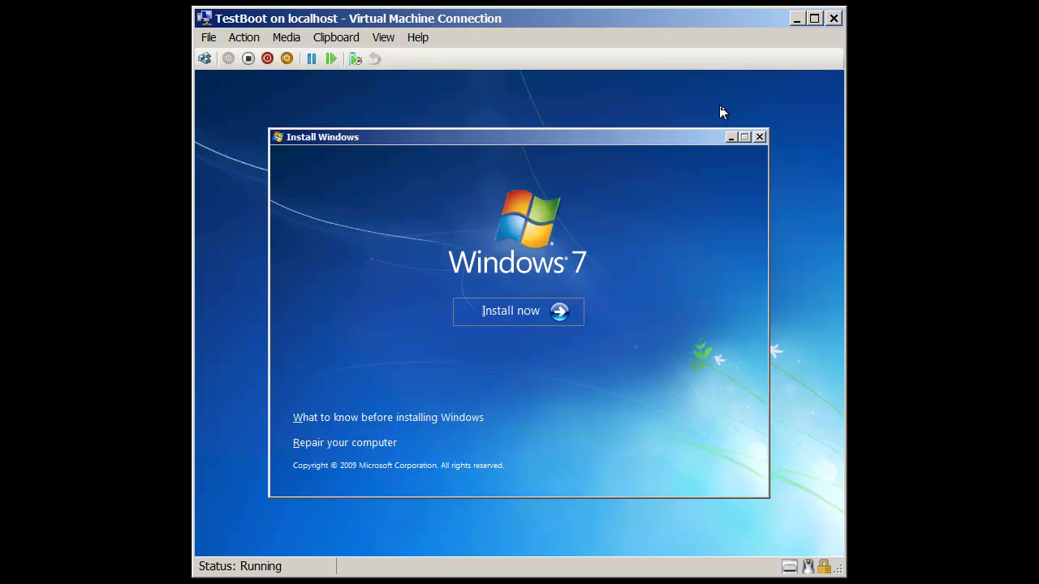
Start a Custom (advanced) Windows installation and proceed with Disk 1 Partition 1 as the target.
click(511, 315)
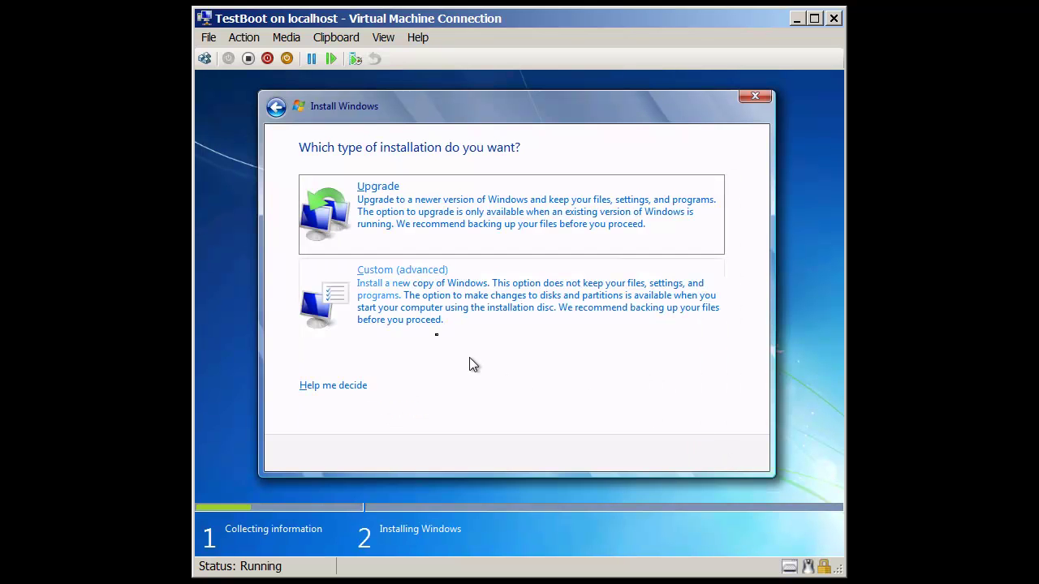
click(427, 324)
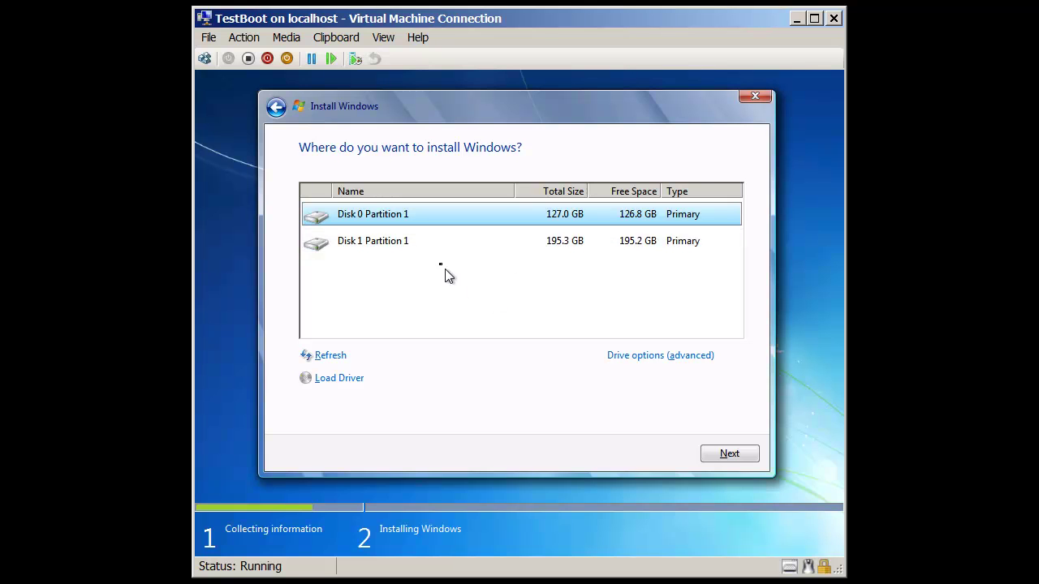
click(436, 244)
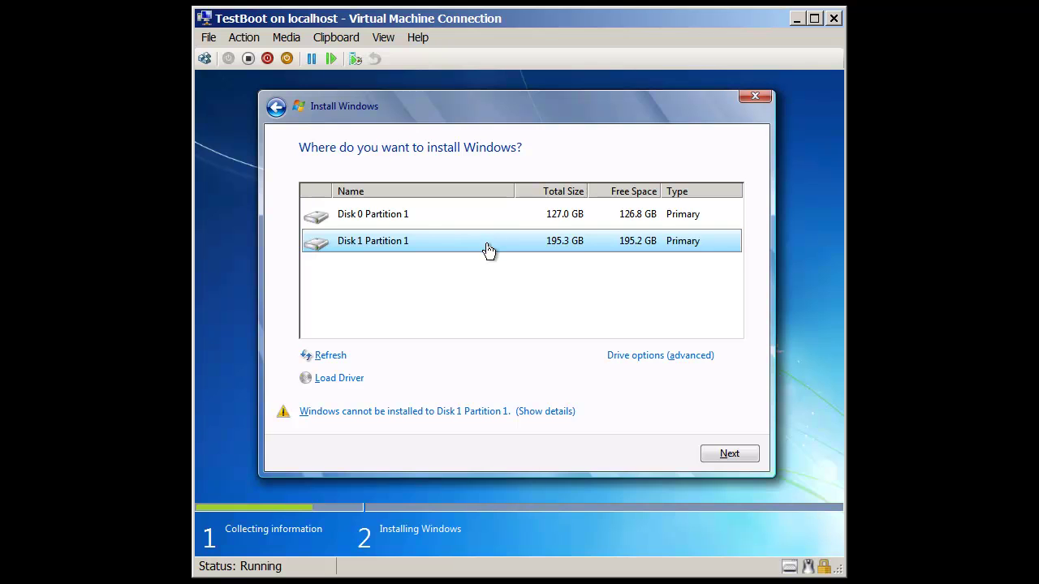
click(725, 461)
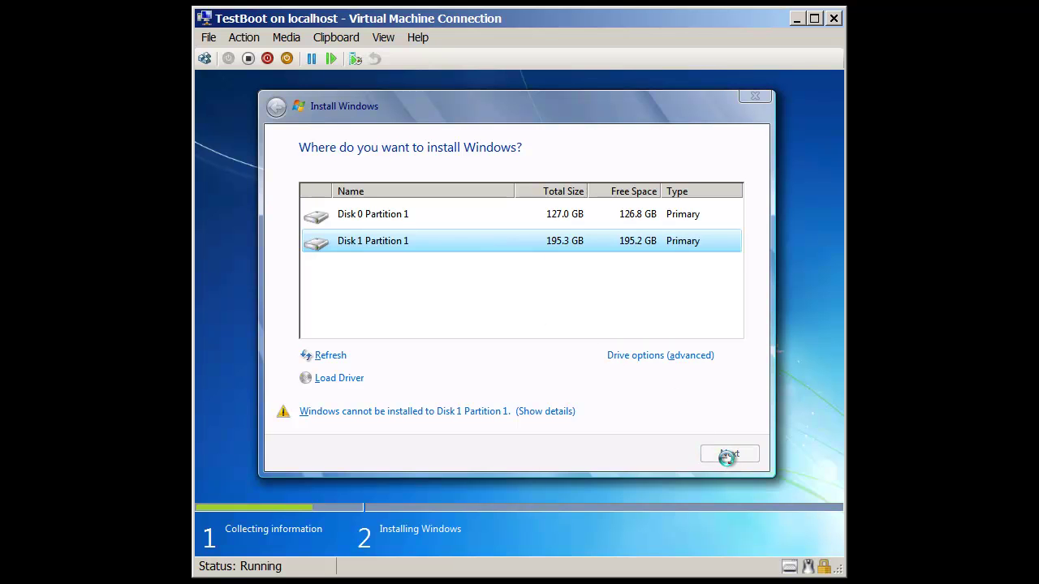